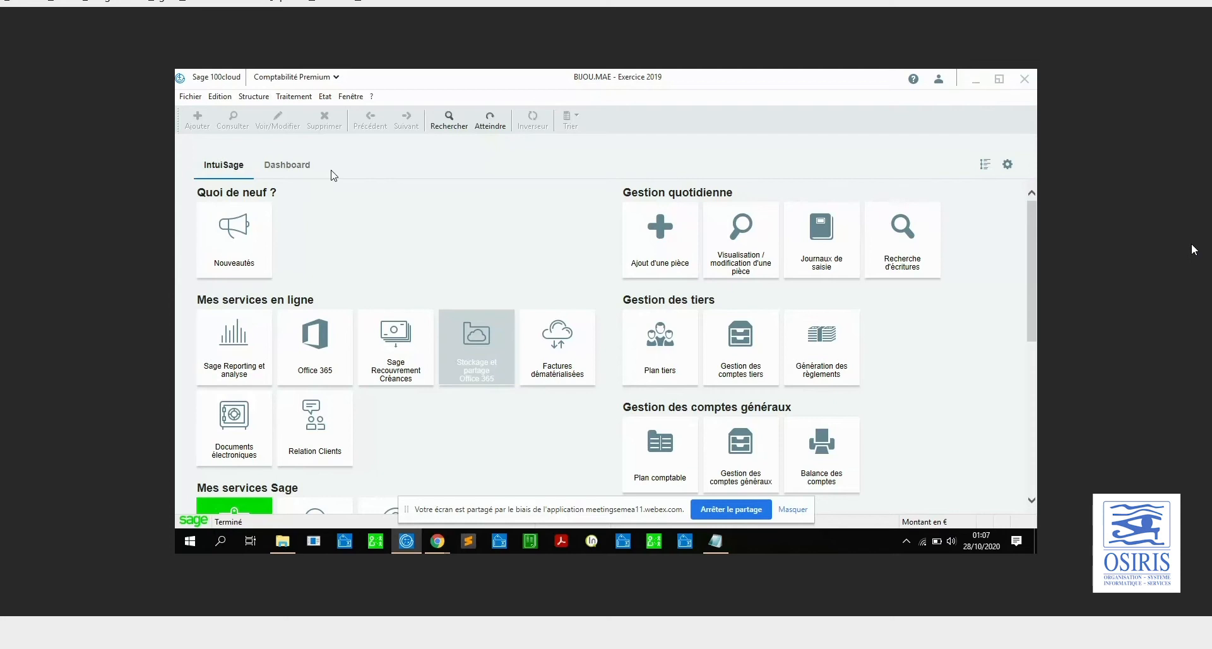
Create a new batch entry file named LOT N°3 with the batch entry function
left_click(292, 97)
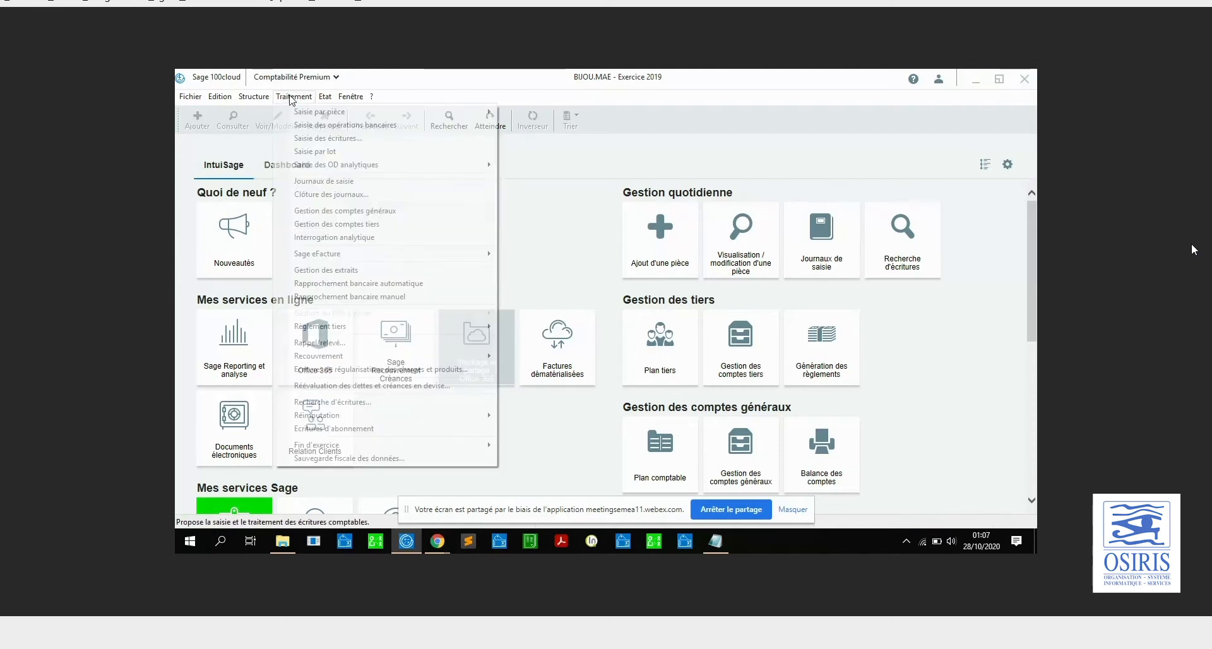
left_click(316, 153)
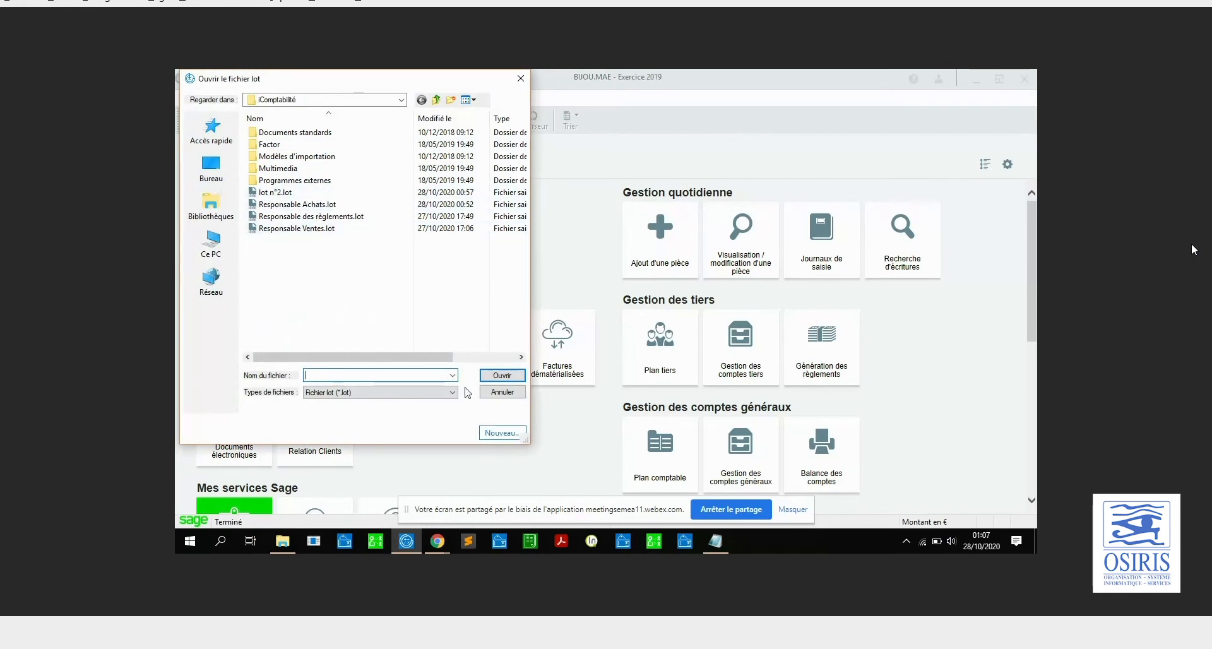
left_click(515, 433)
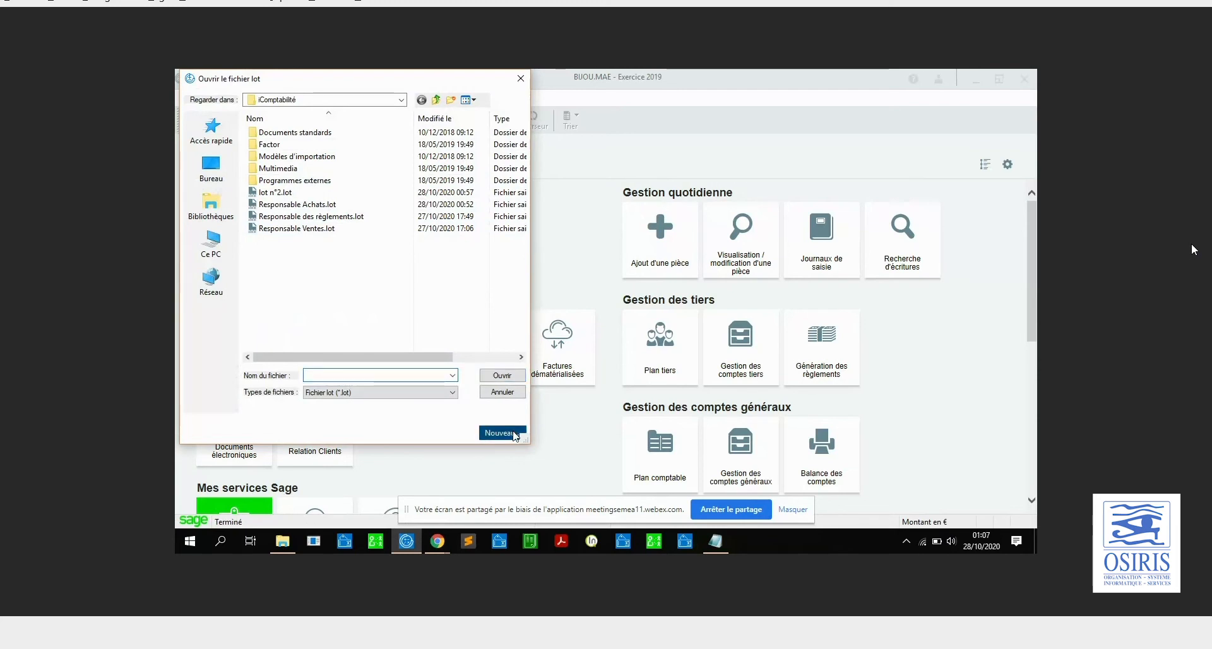
type("LOT")
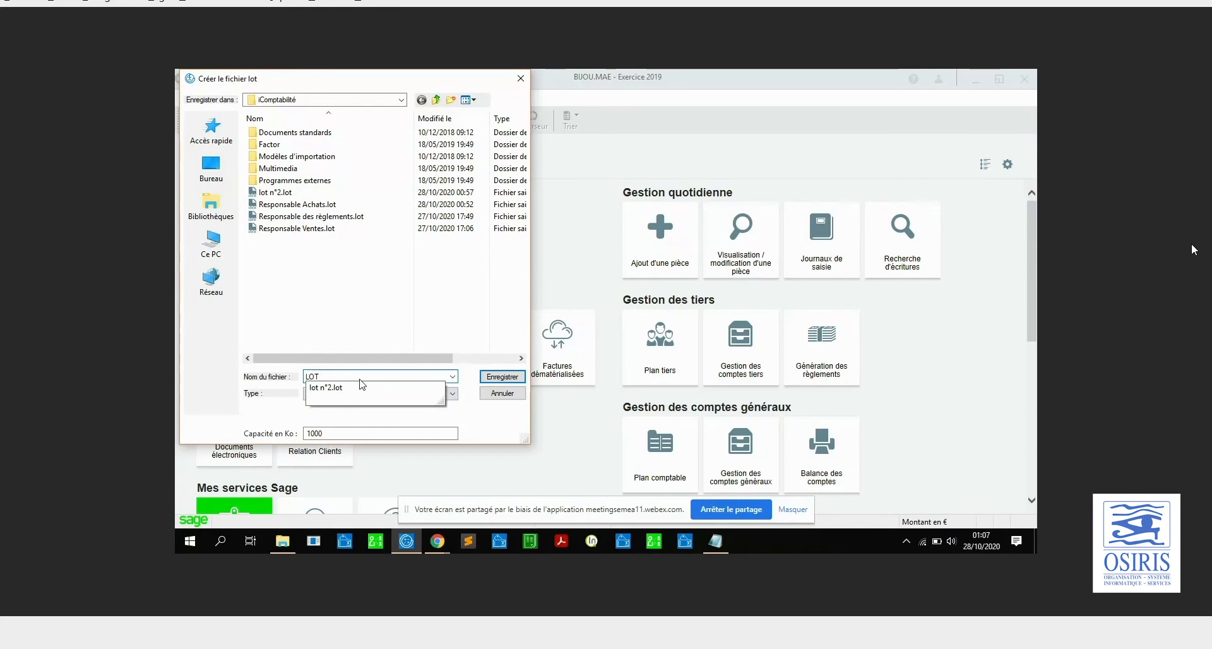
type(" N°3")
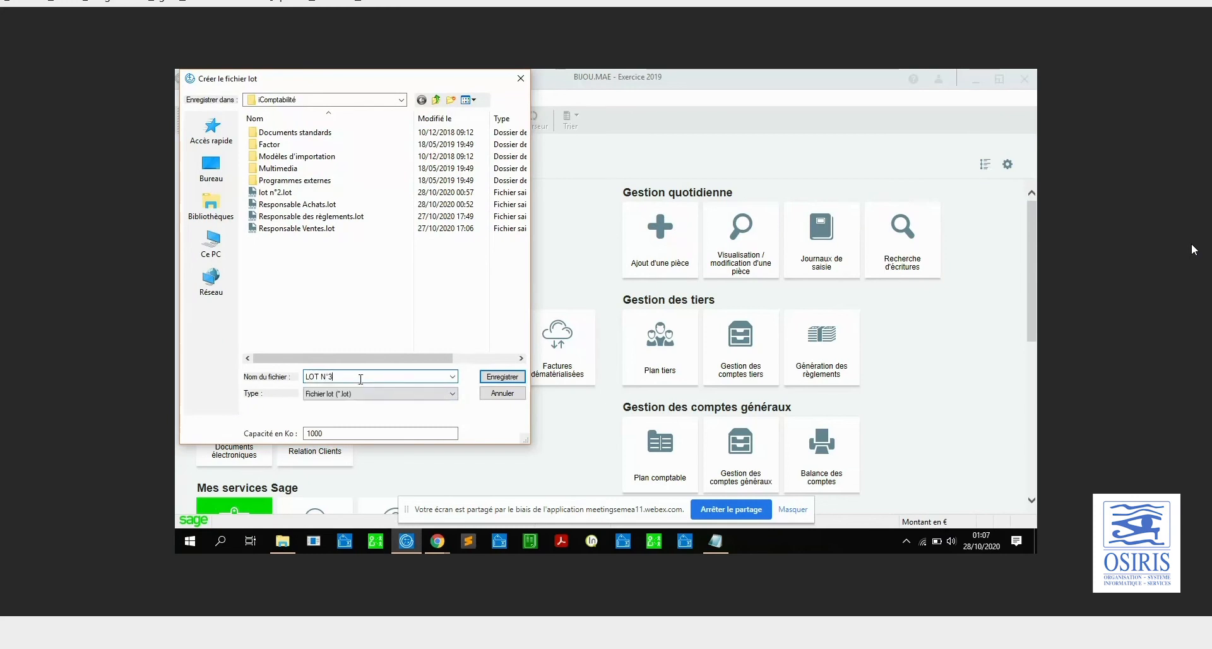
key("Return")
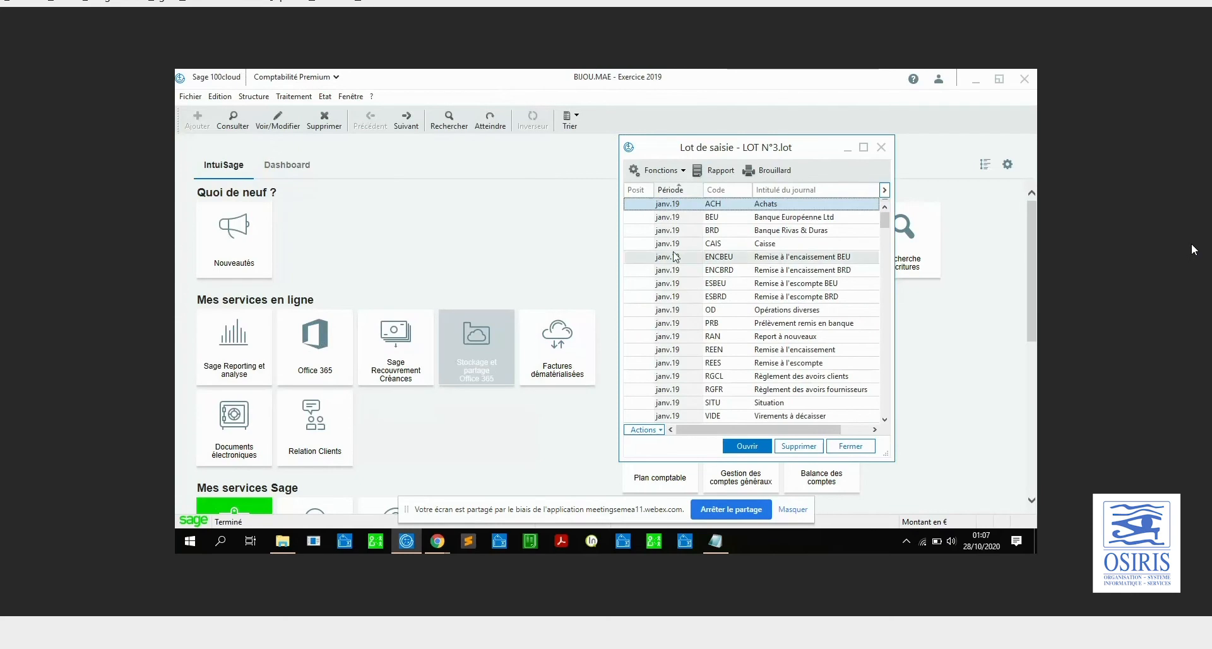
Display only the open journals beside the batch window and compare their periods with the batch's journal list
mouse_move(885, 221)
left_mouse_down()
mouse_move(884, 319)
mouse_move(884, 218)
left_mouse_up()
left_click_drag(749, 154, 790, 147)
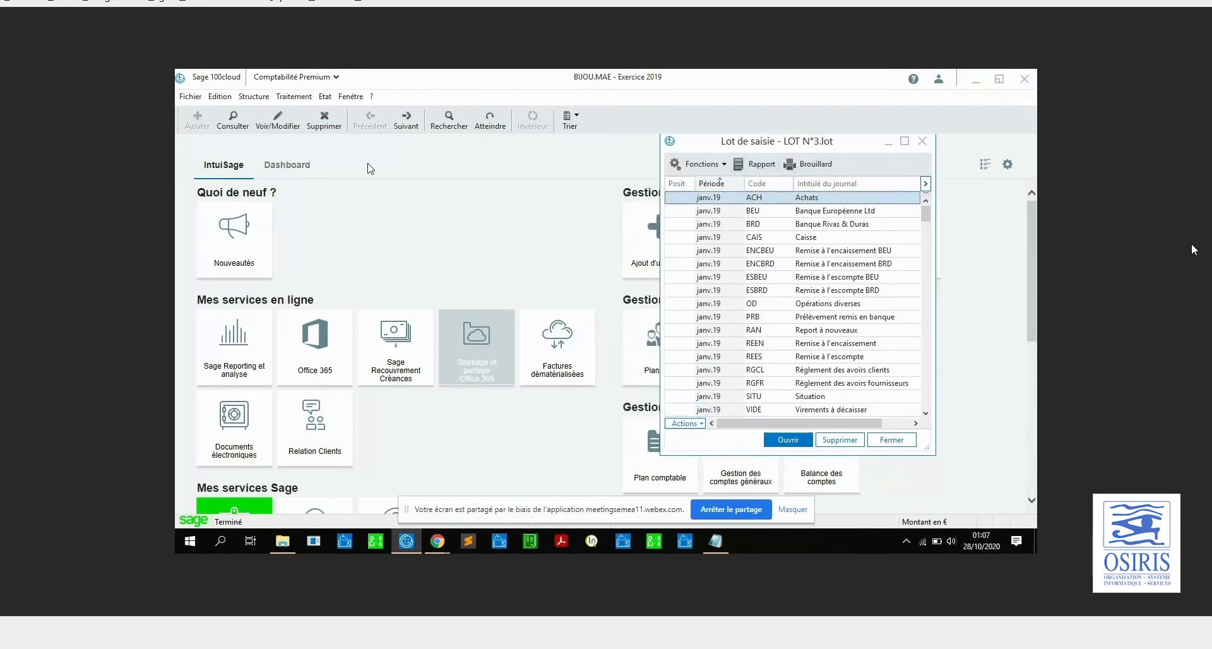
left_click(292, 97)
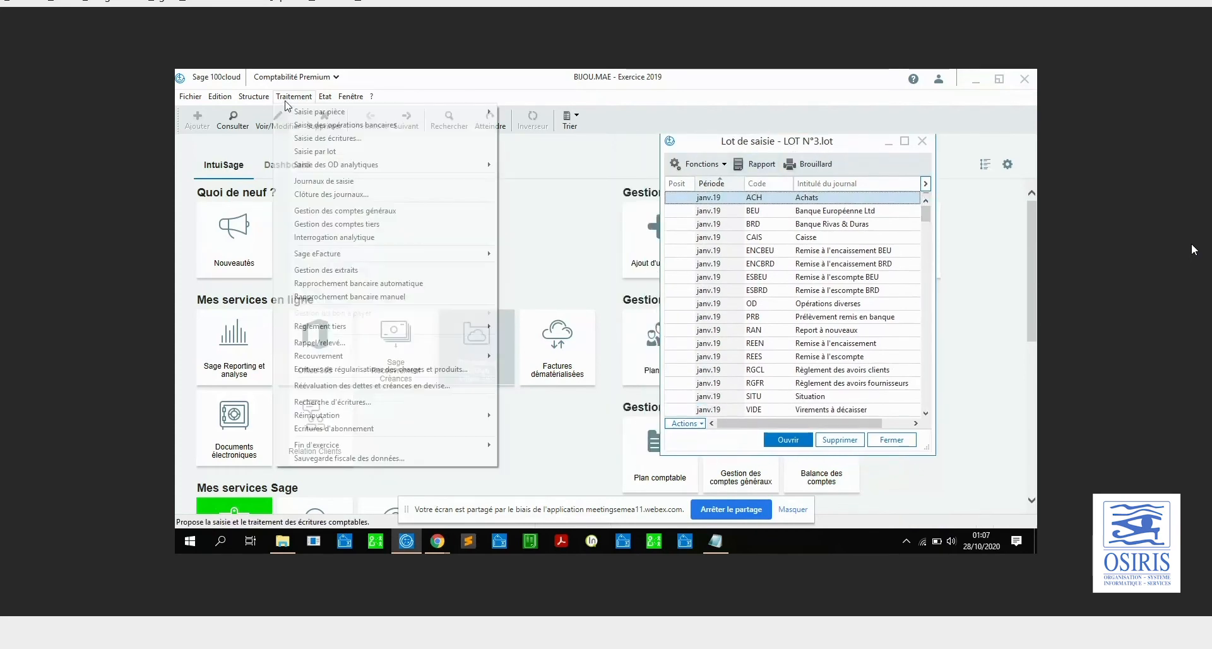
left_click(324, 182)
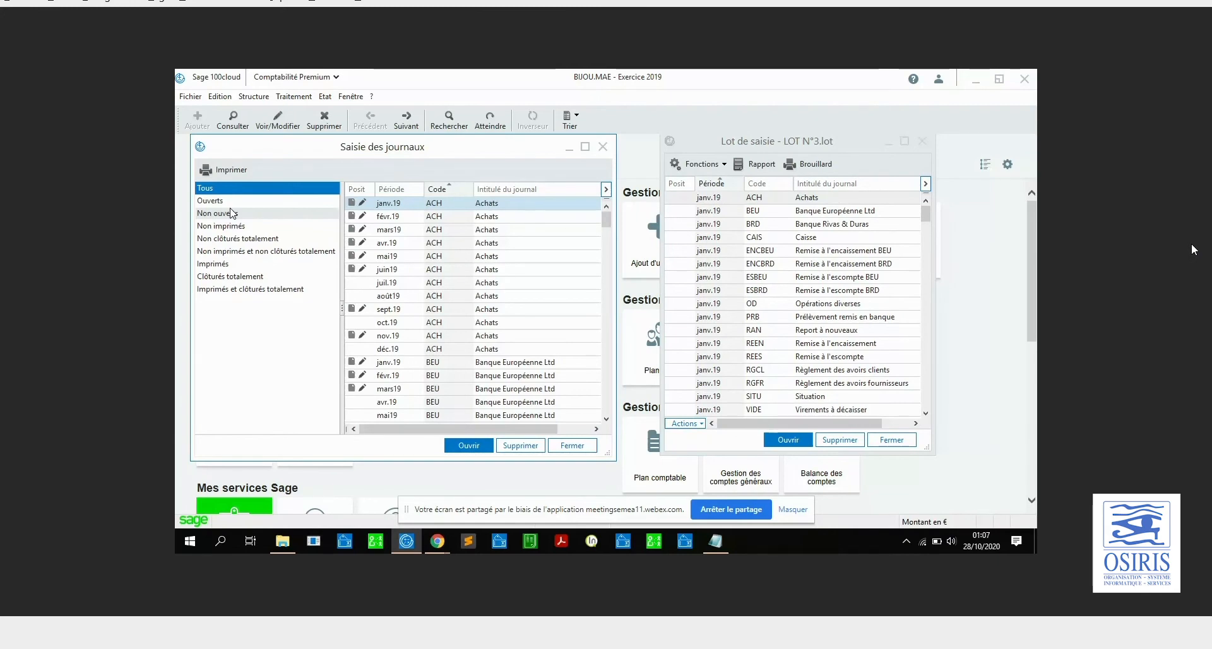
left_click(218, 201)
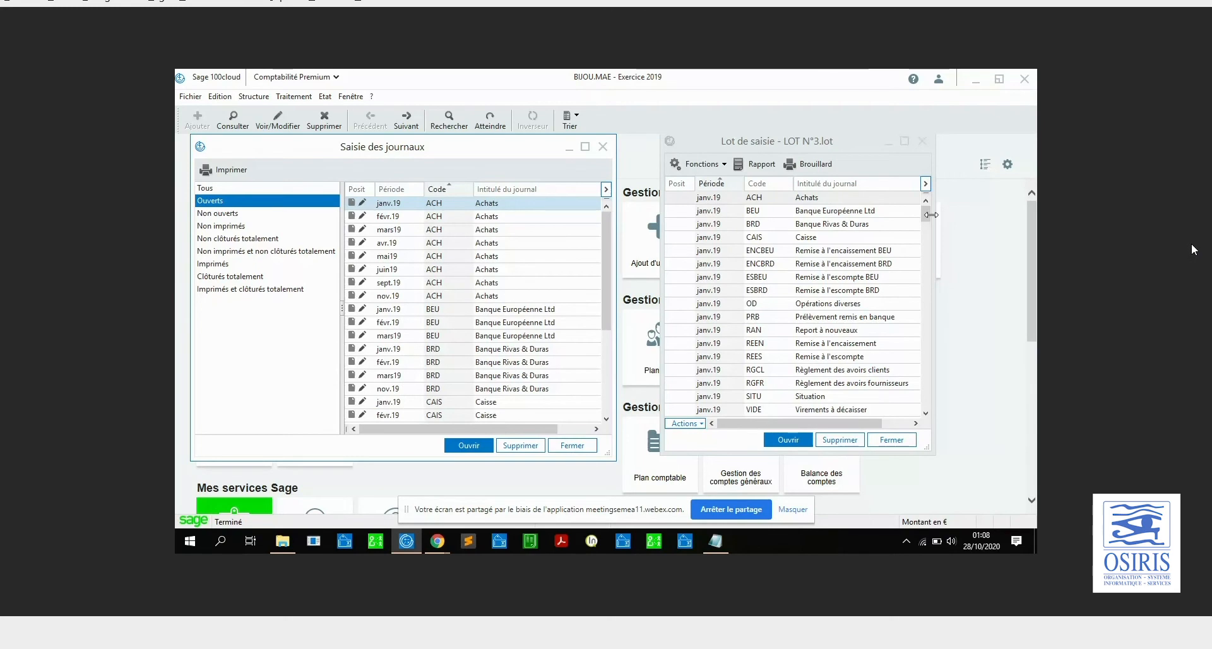
left_click(912, 215)
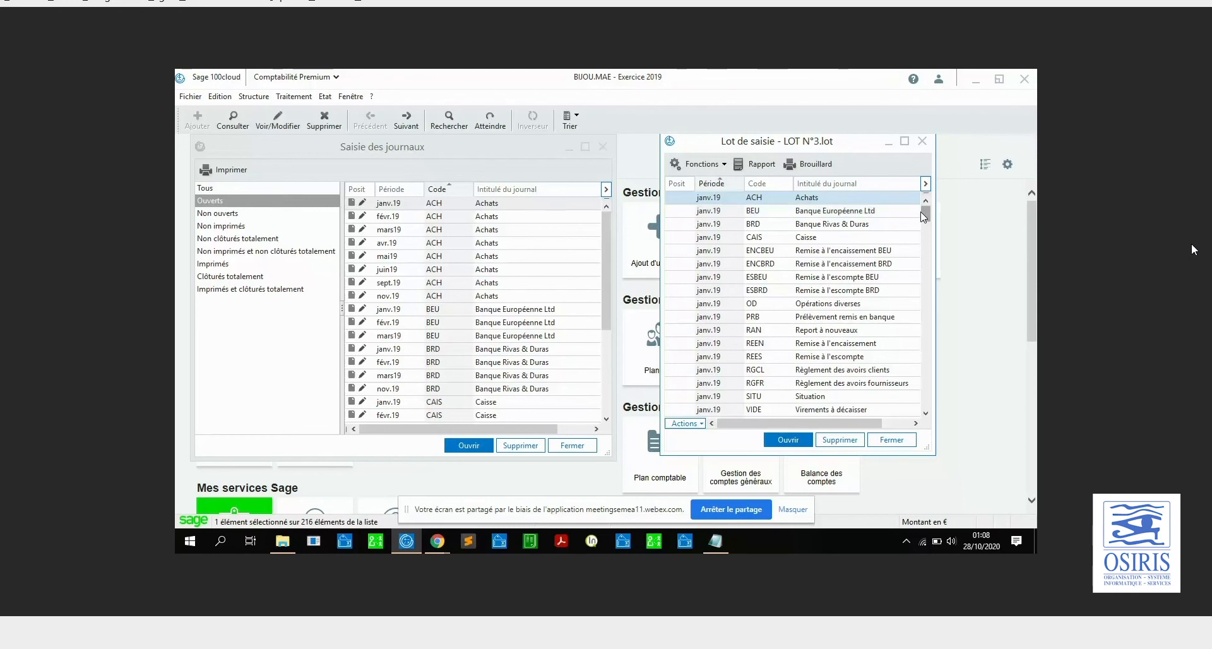
left_click_drag(924, 212, 924, 237)
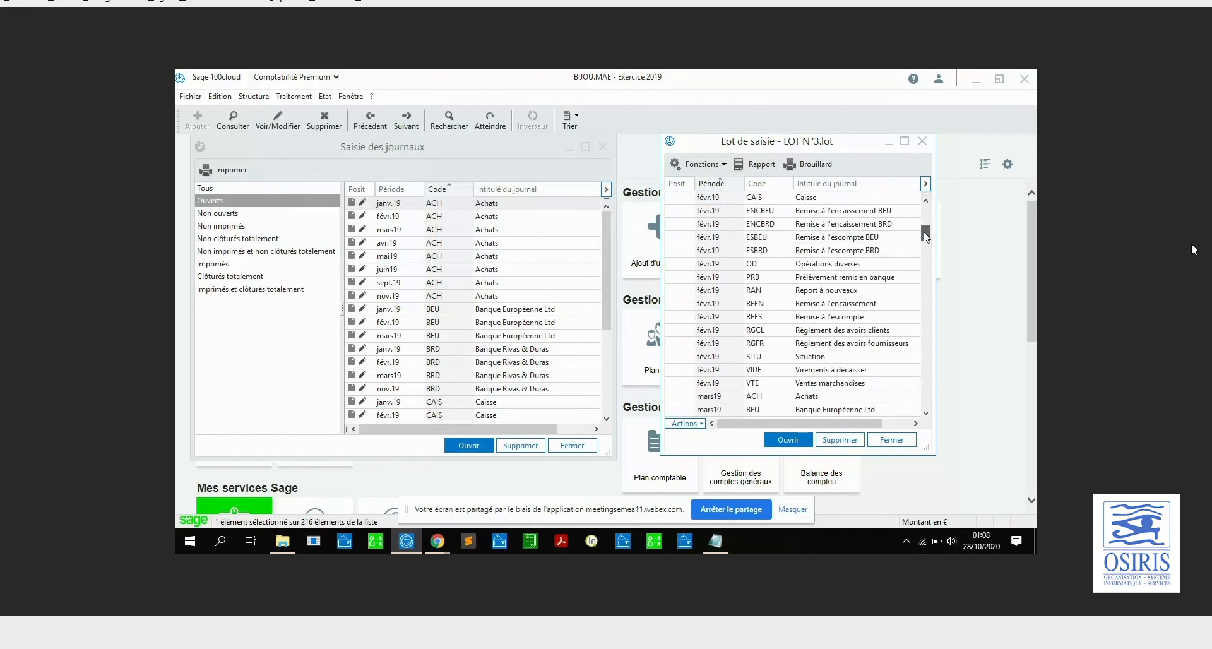
left_click_drag(924, 233, 924, 211)
left_click_drag(609, 310, 605, 408)
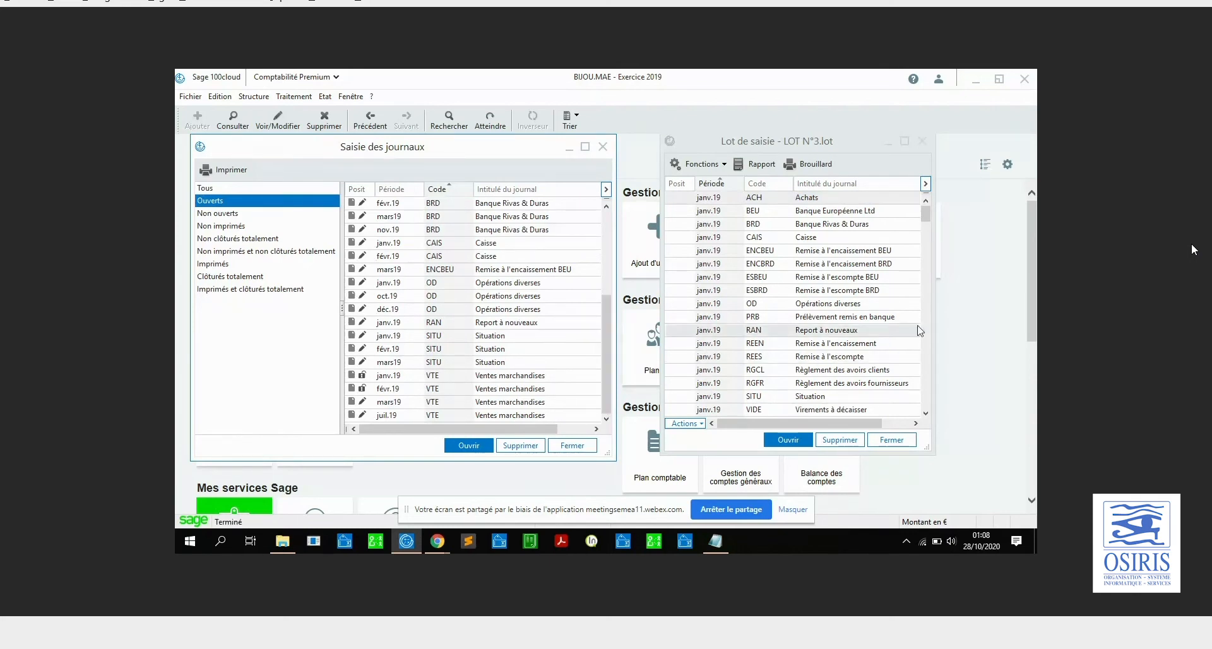
Open the Ventes marchandises (VTE) journal for sept.19 in the LOT N°3 batch
left_click_drag(925, 213, 940, 351)
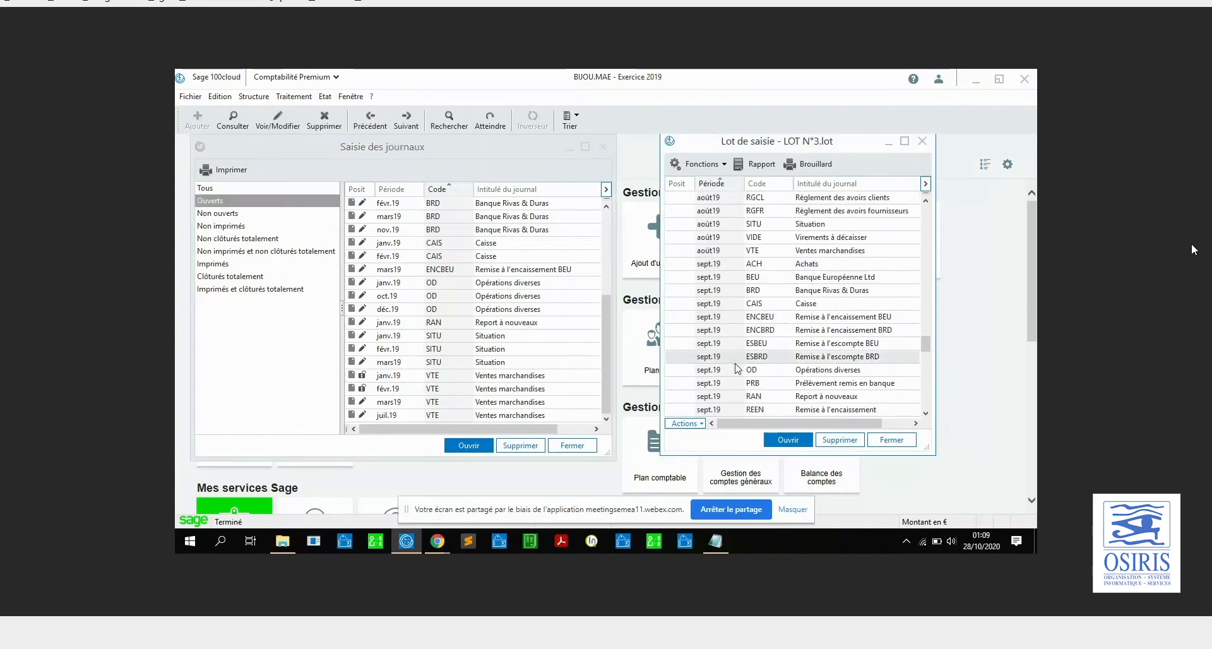
left_click(776, 315)
key("Down")
key("Down")
key("Down")
key("Down")
key("Down")
key("Down")
key("Down")
key("Down")
key("Down")
key("Down")
key("Down")
key("Down")
key("Down")
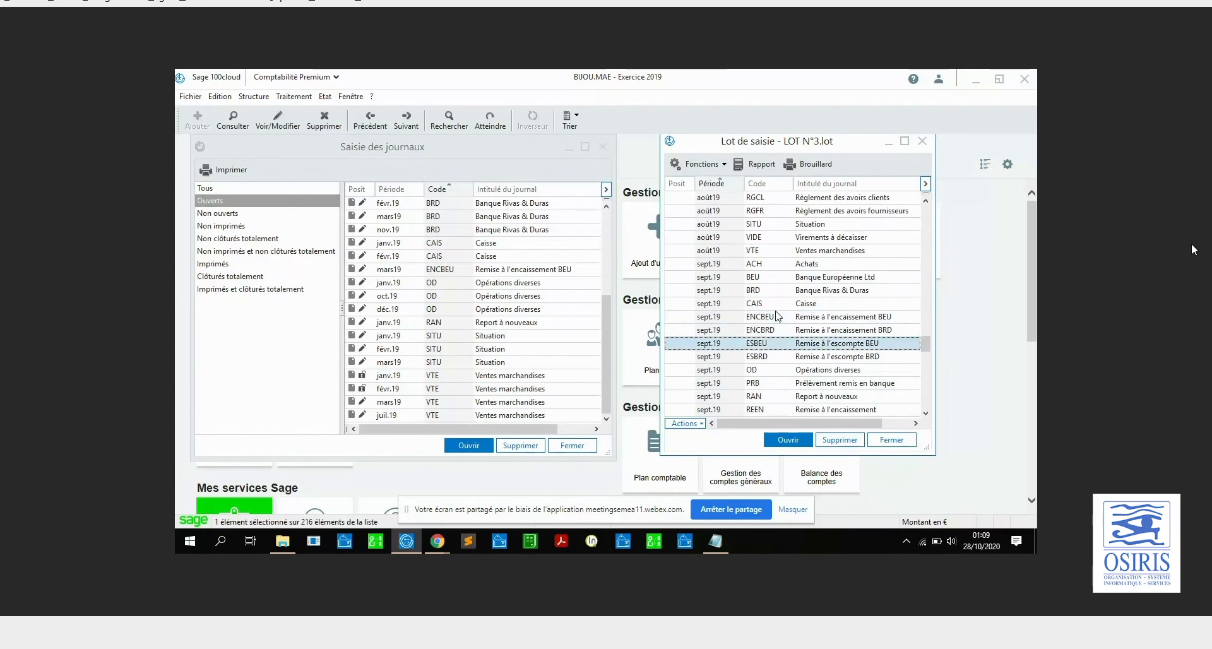
key("Down")
key("Down")
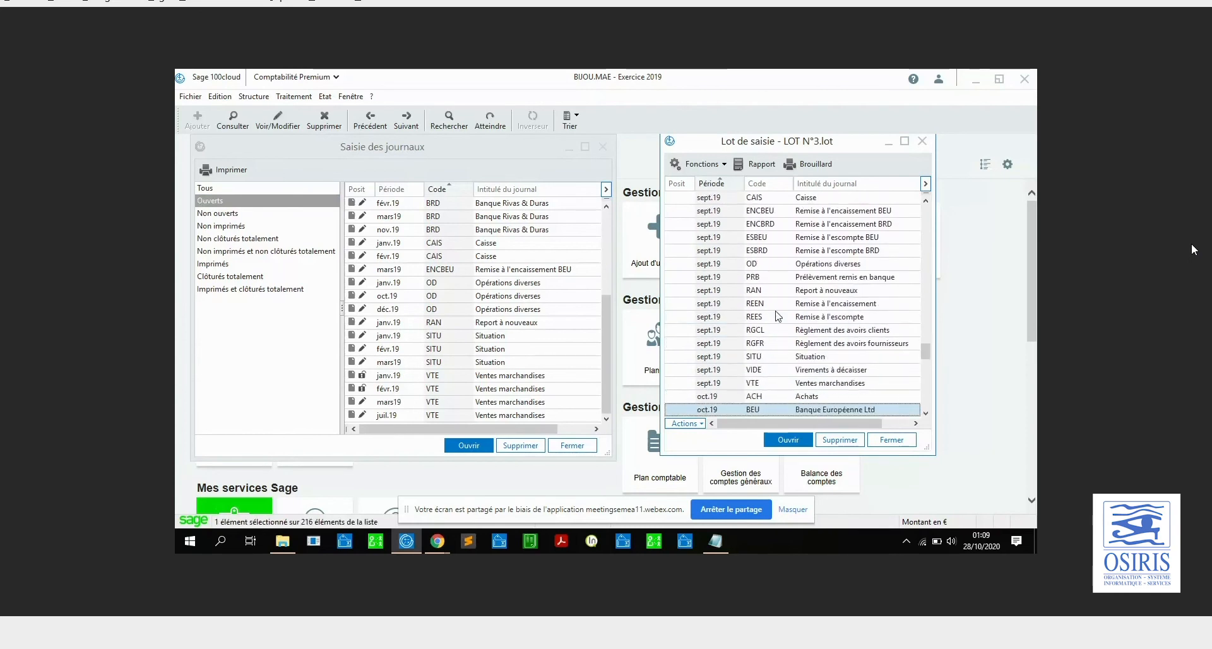
key("Up")
key("Up")
key("Return")
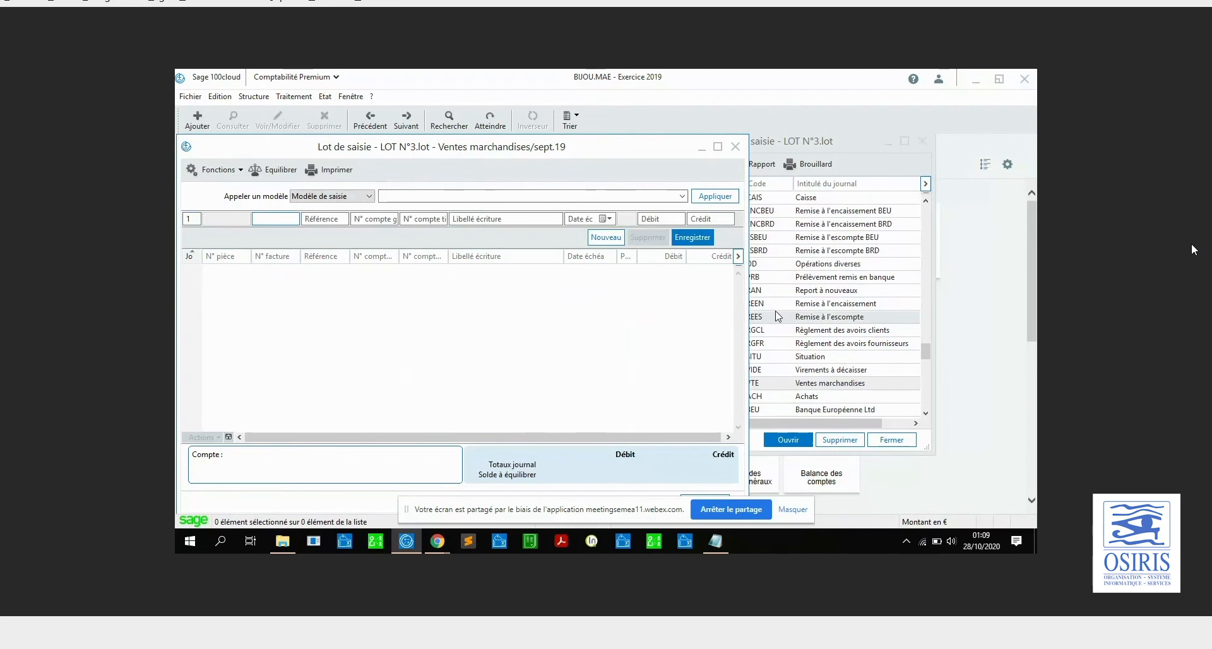
Start the first entry line with invoice number F00225, reference 225 and general account 411000
type("00225")
key("Tab")
type("225")
key("Tab")
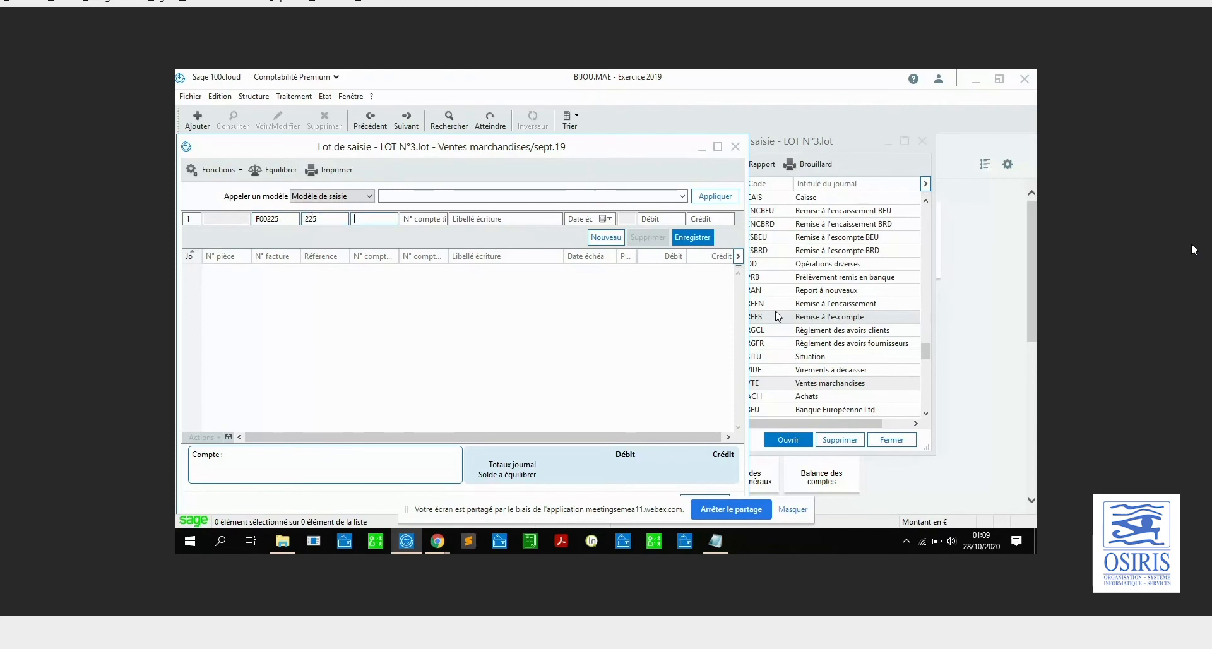
type("411000")
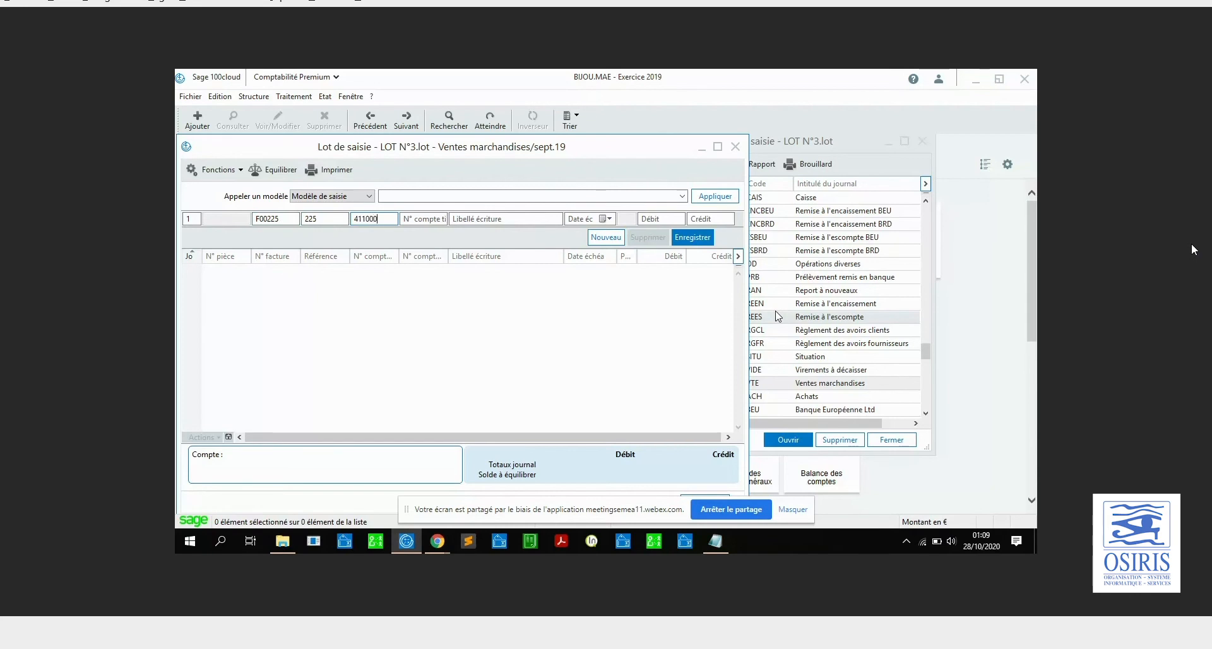
key("Tab")
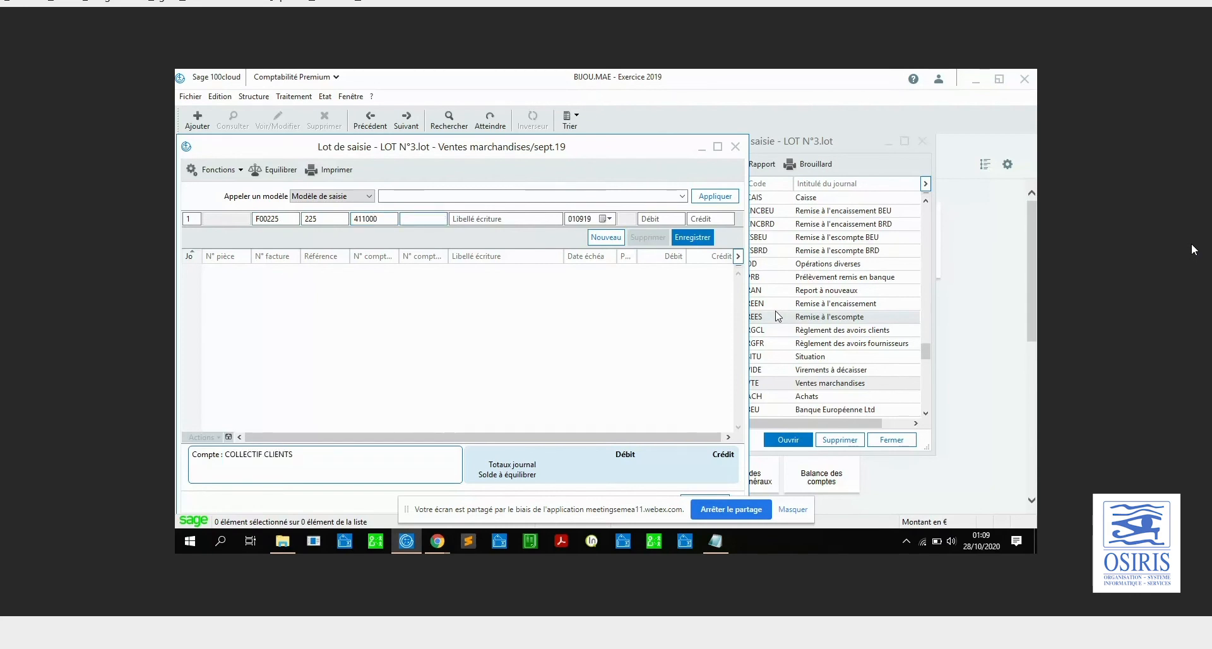
Assign the client OPALE as the third-party account of the entry line
type("BILLOT")
key("Tab")
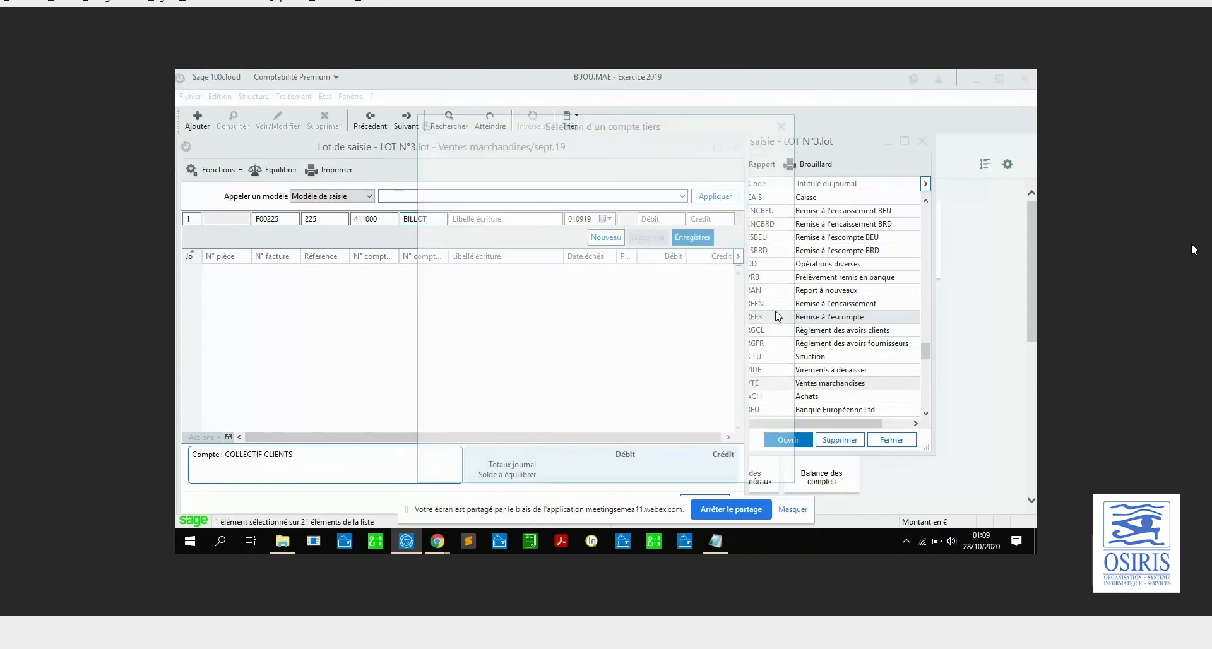
left_click(566, 207)
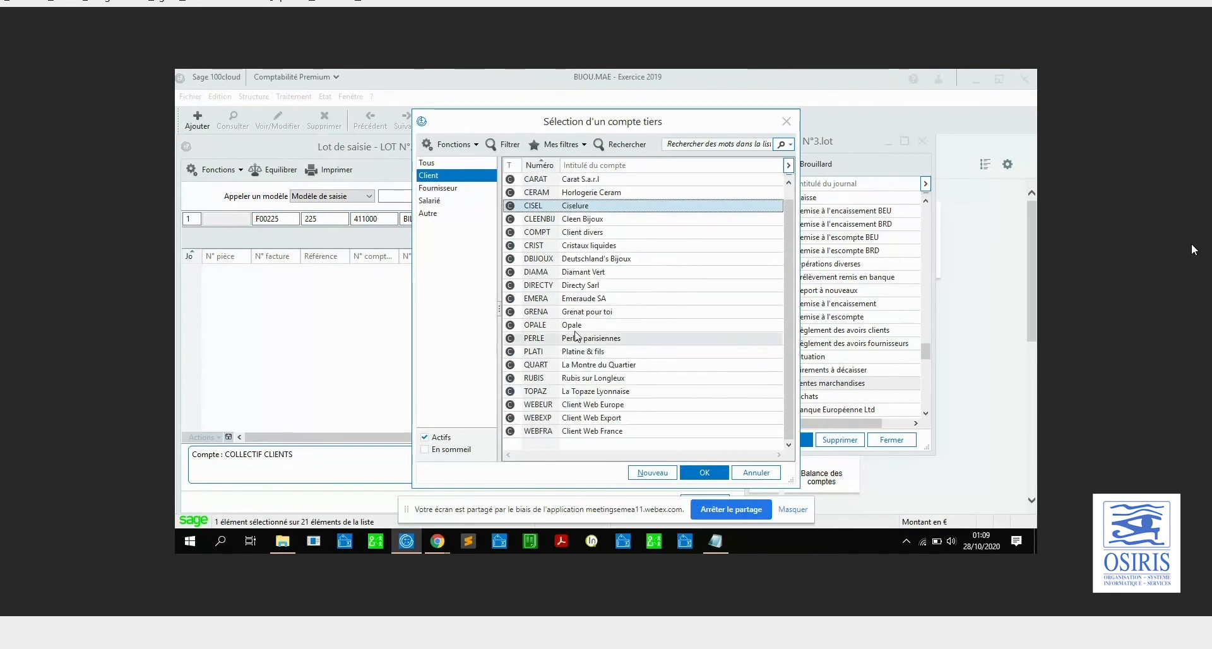
left_click(569, 327)
left_click(704, 479)
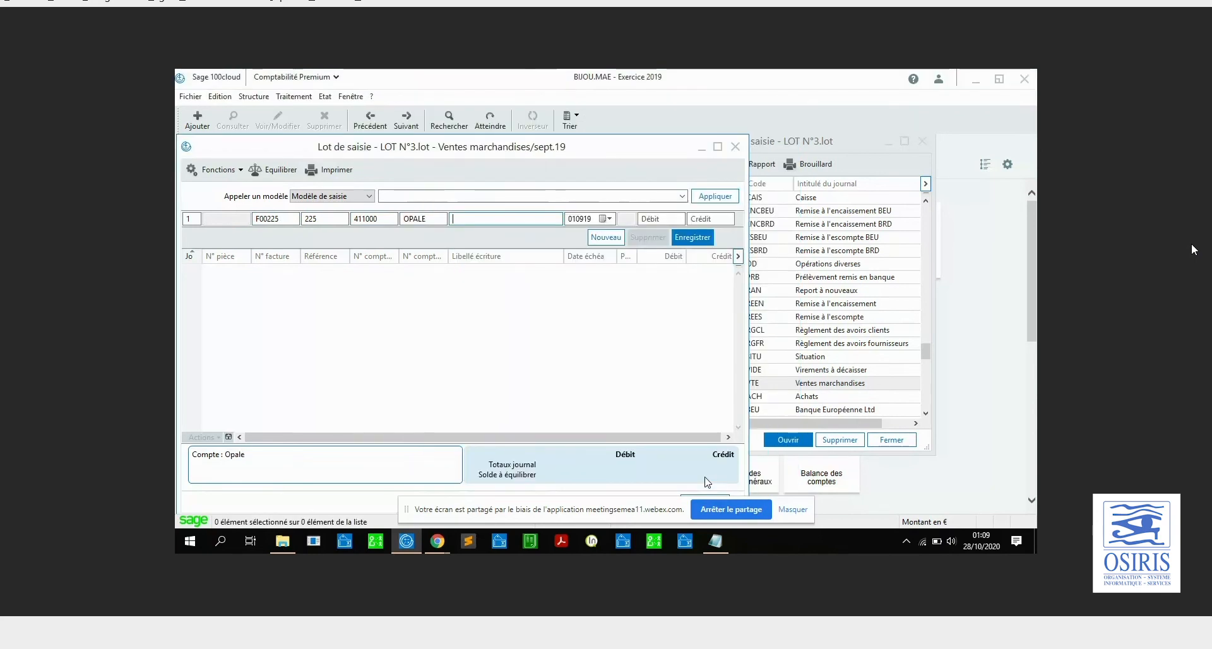
Set the line's description to VENTES DE BIJOUX EN OR with a debit of 5000 and record it
type("VENTES")
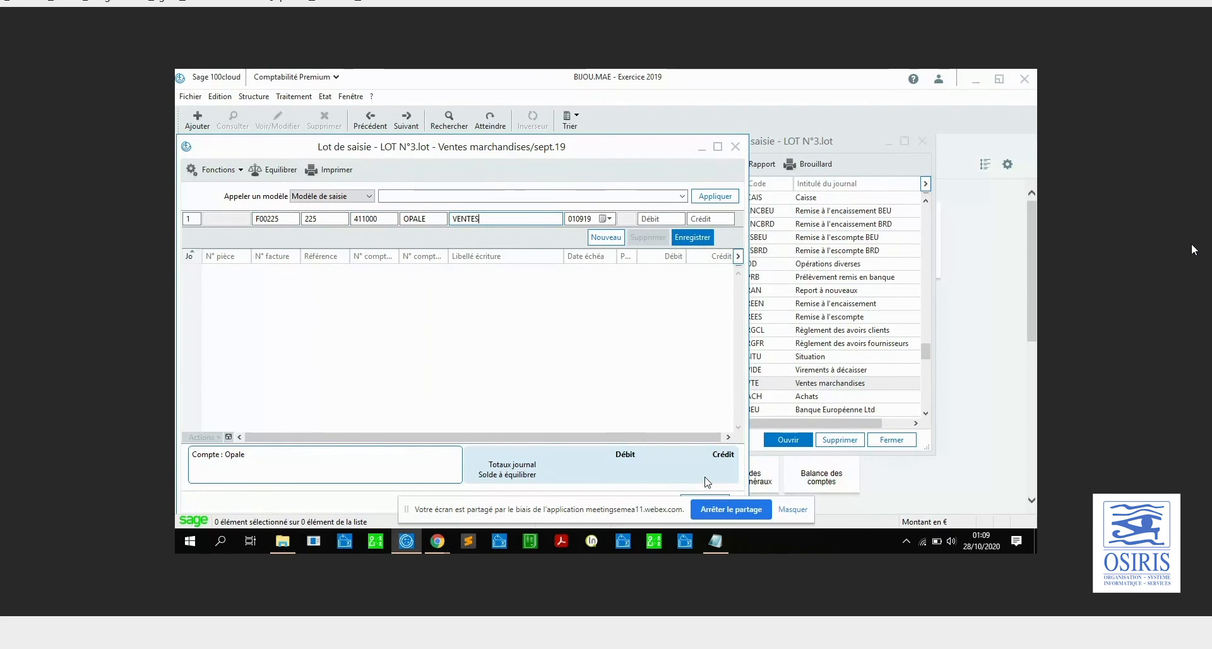
type(" DE BIJOUX")
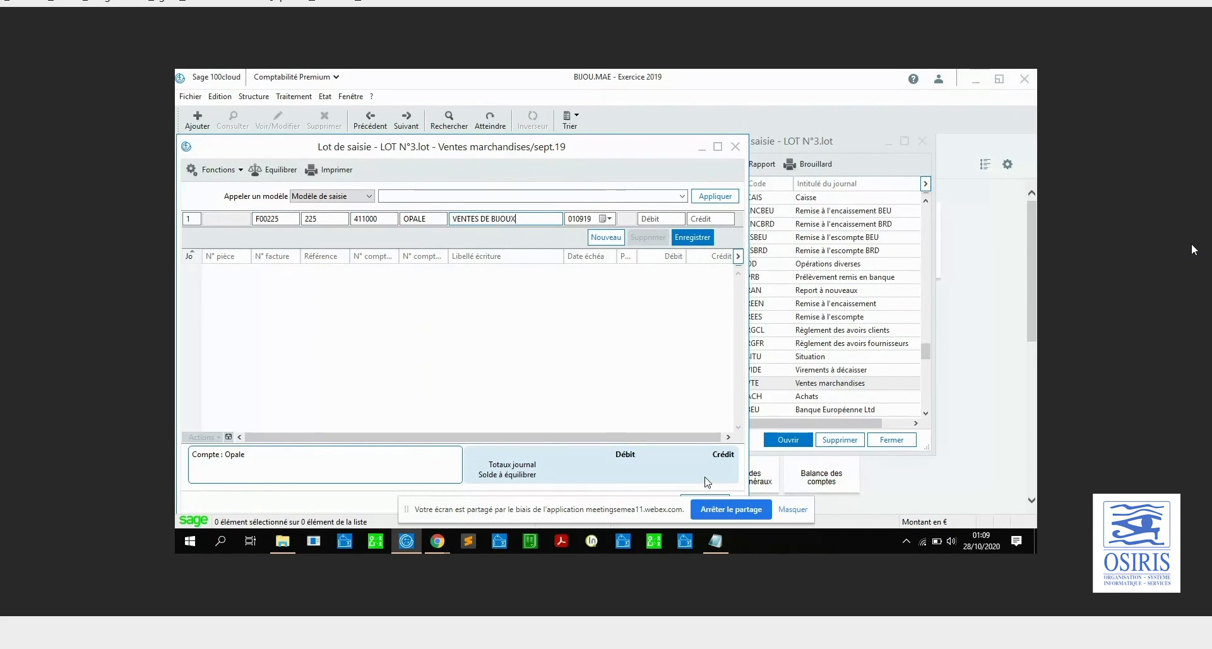
type(" EN OR")
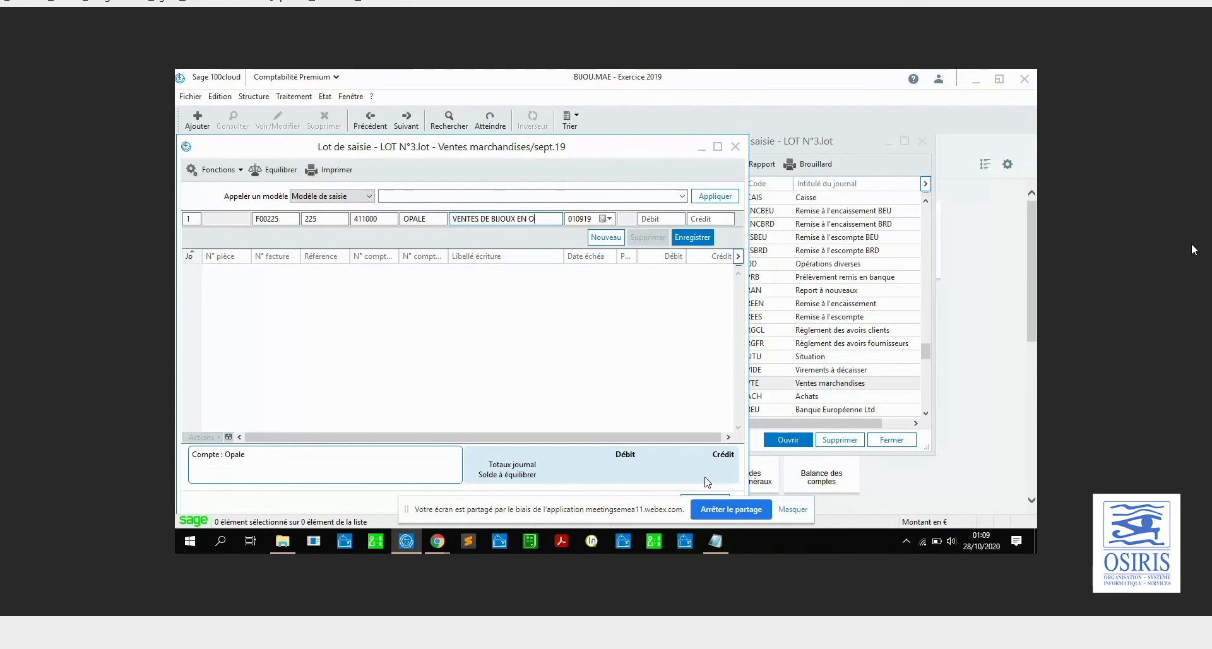
key("Tab")
key("Tab")
type("5000")
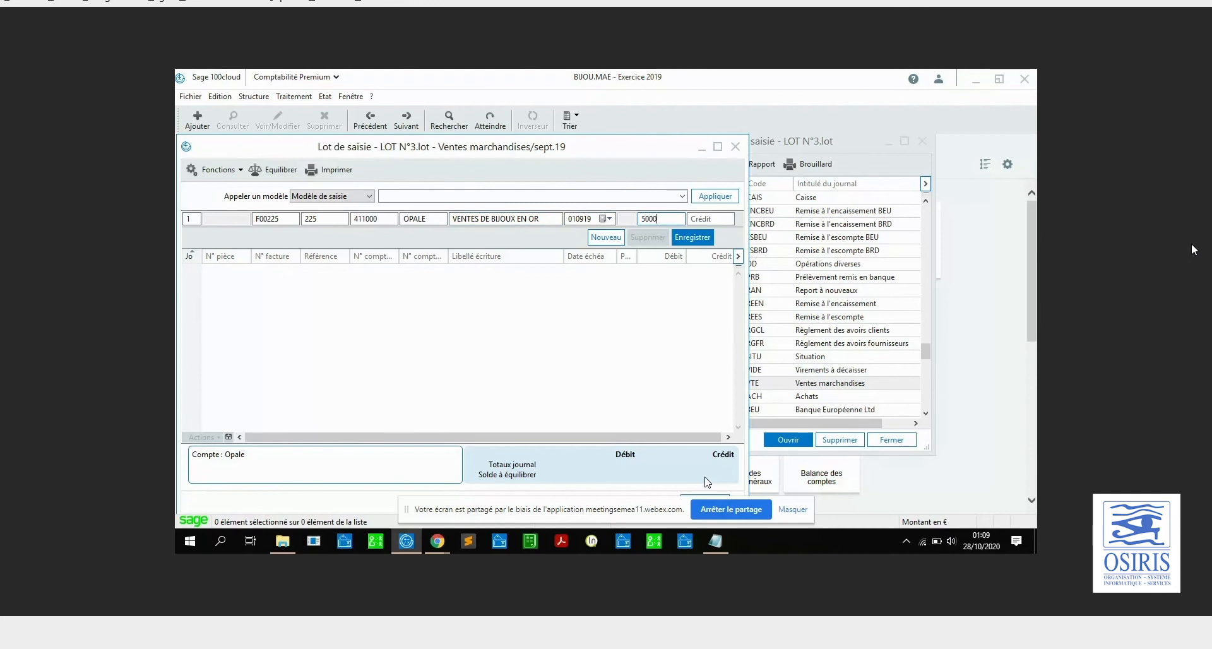
key("Return")
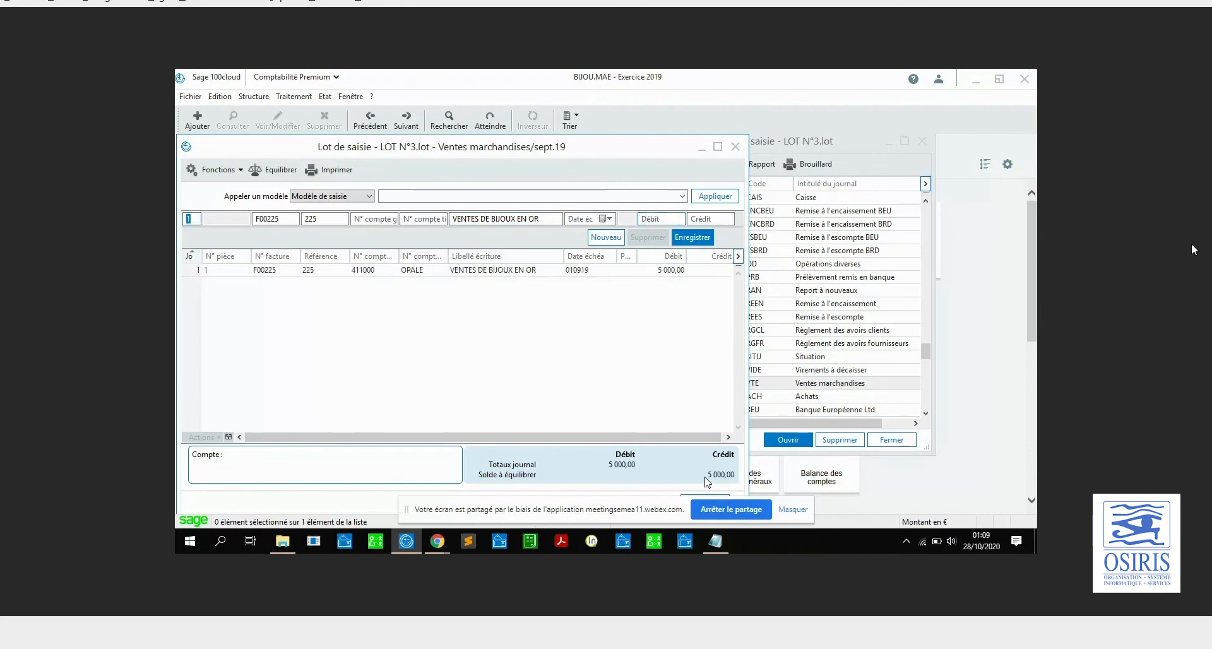
Look up general accounts starting with 701 for the second line of the entry
key("Tab")
key("Tab")
key("Tab")
key("Tab")
type("701")
key("Tab")
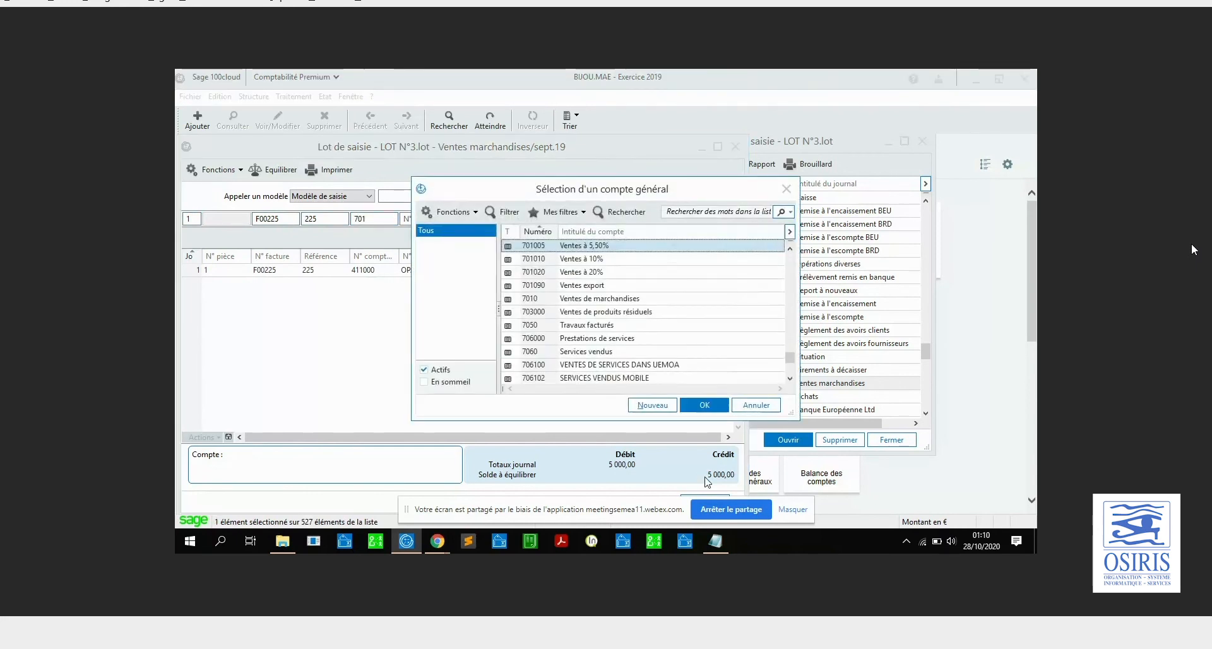
Examine the general accounts around the 70 sales series for one suited to gold jewellery sales
key("Down")
key("Down")
key("Down")
key("Down")
key("Down")
key("Down")
key("Down")
key("Down")
key("Down")
key("Down")
key("Down")
key("Down")
key("Down")
key("Down")
key("Down")
key("Down")
key("Down")
key("Down")
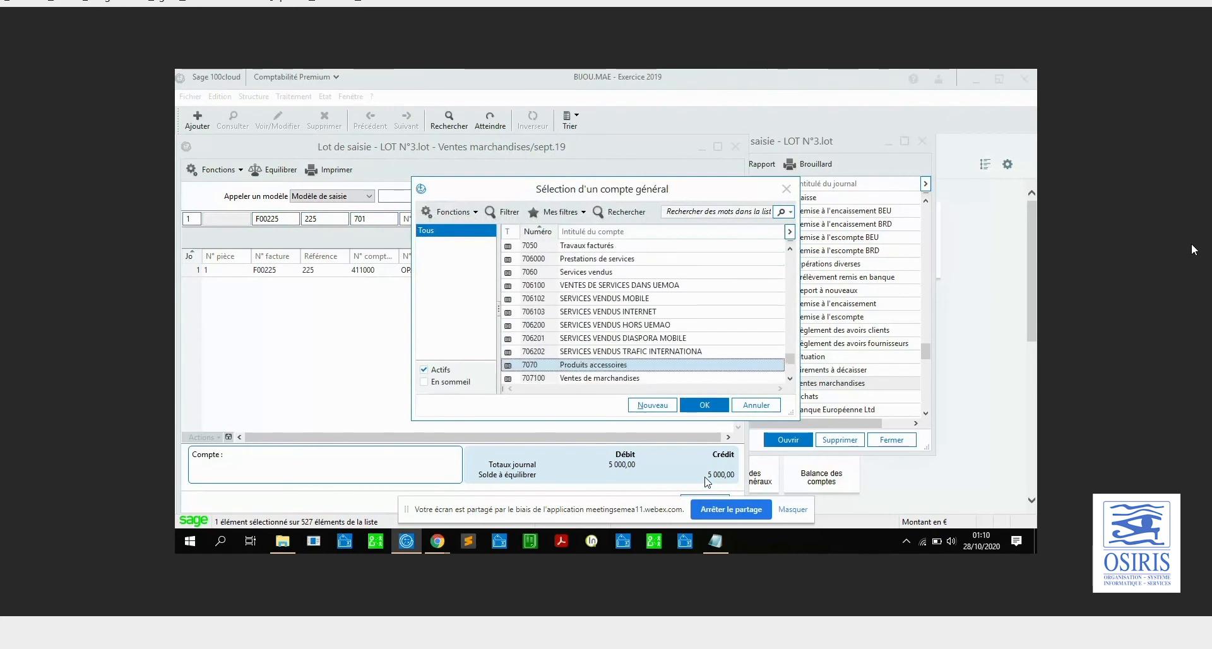
key("Down")
key("Down")
key("Down")
key("Down")
key("Down")
key("Down")
key("Down")
key("Down")
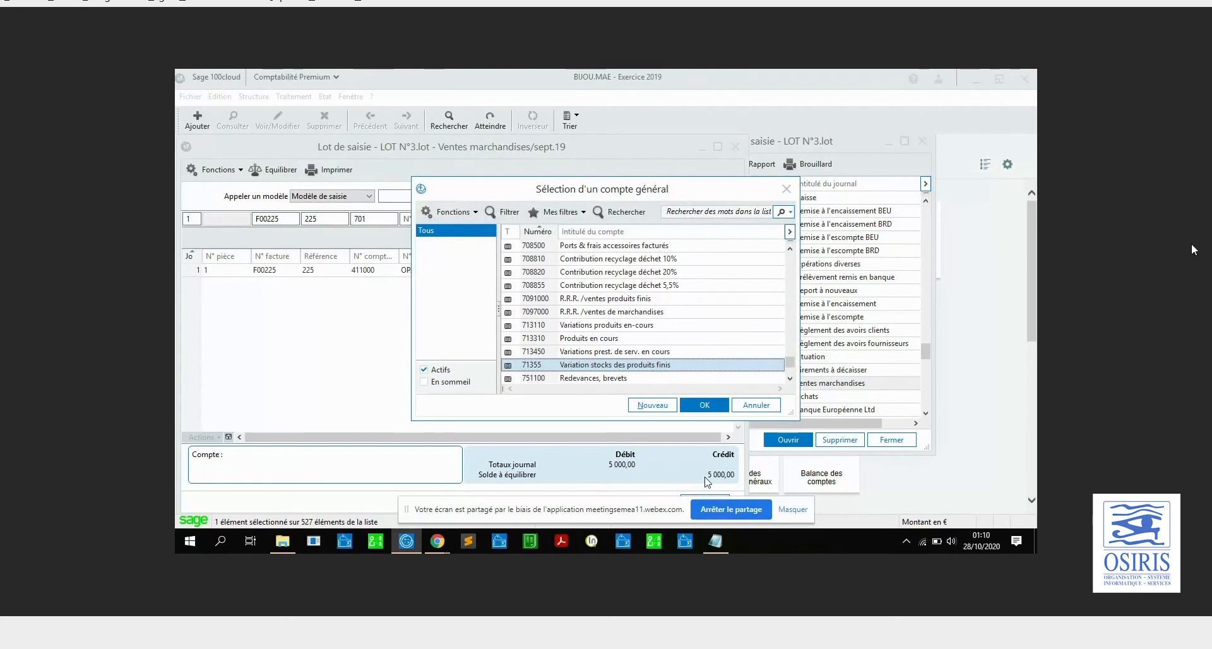
key("Up")
key("Up")
key("Up")
key("Up")
key("Up")
key("Up")
key("Up")
key("Up")
key("Up")
key("Up")
key("Up")
key("Up")
key("Up")
key("Up")
key("Up")
key("Up")
key("Up")
key("Up")
key("Up")
key("Up")
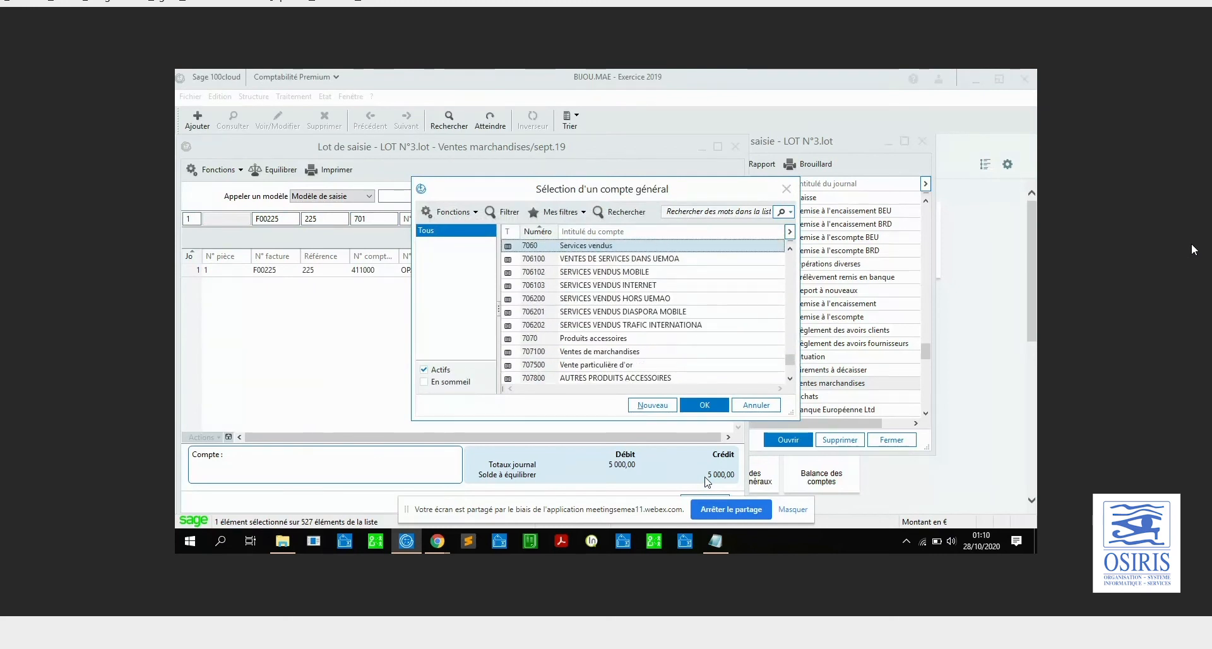
key("Down")
key("Down")
key("Down")
key("Down")
key("Up")
key("Up")
key("Up")
key("Up")
key("Up")
key("Up")
key("Up")
key("Up")
key("Up")
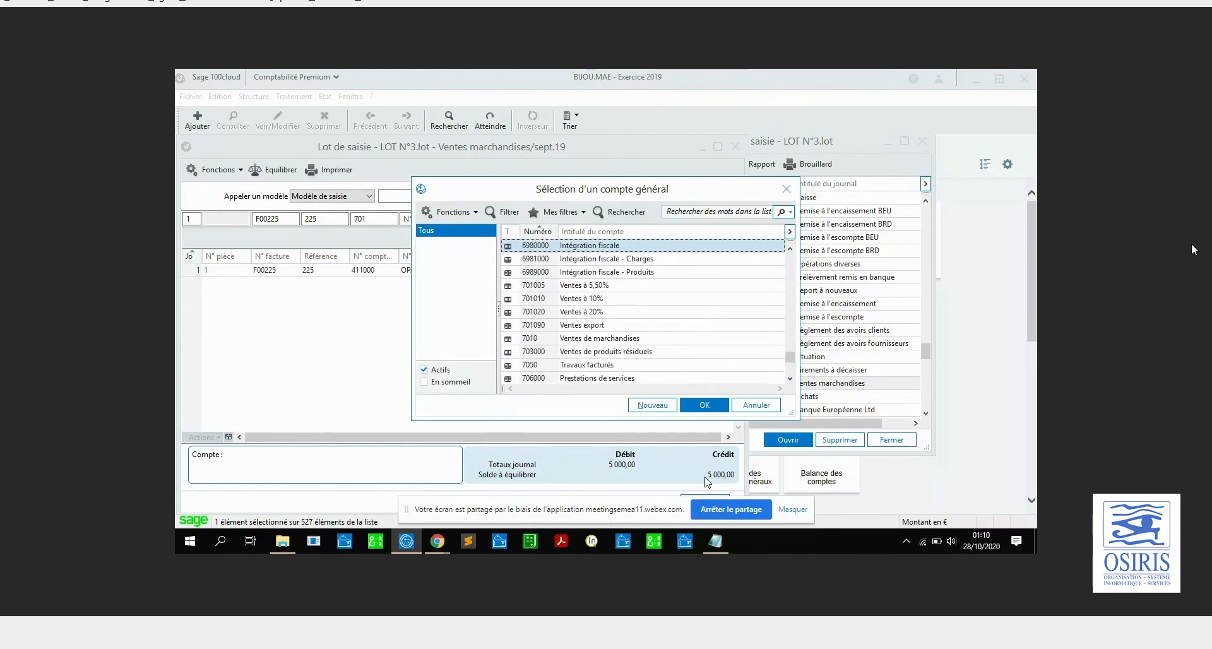
key("Up")
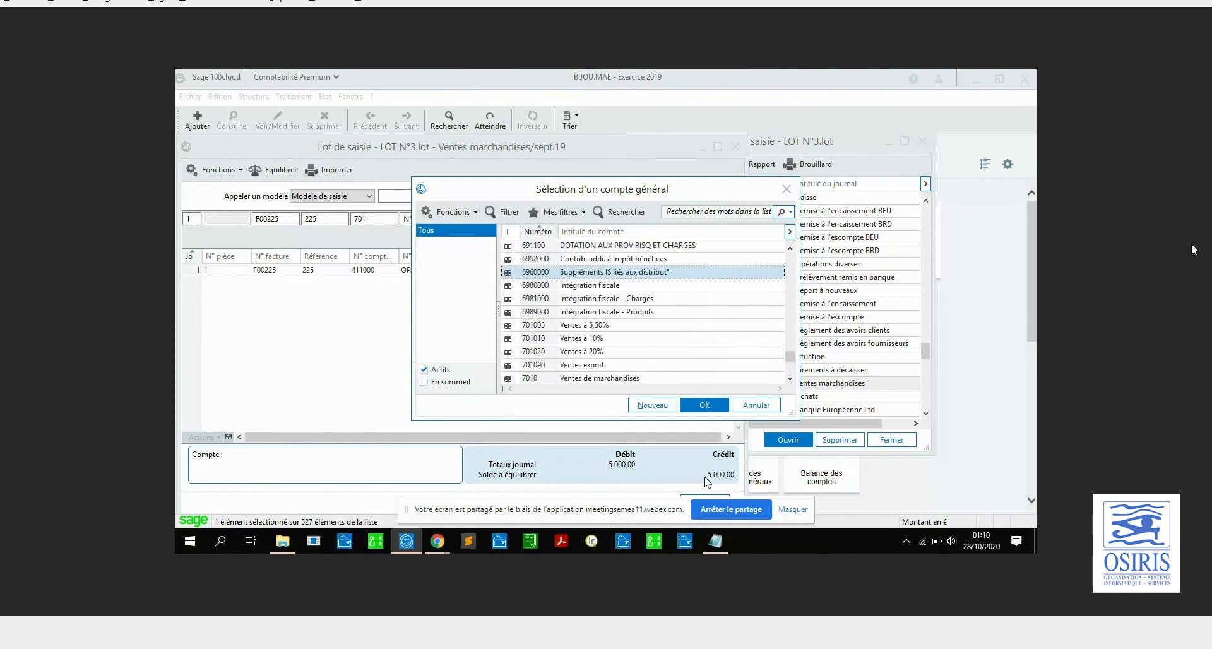
Assign general account 707500 Vente particulière d'or to the second entry line and record it with a credit of 5000
key("Down")
key("Down")
key("Down")
key("Down")
key("Down")
key("Down")
key("Down")
key("Down")
key("Down")
key("Down")
key("Down")
key("Down")
key("Down")
key("Down")
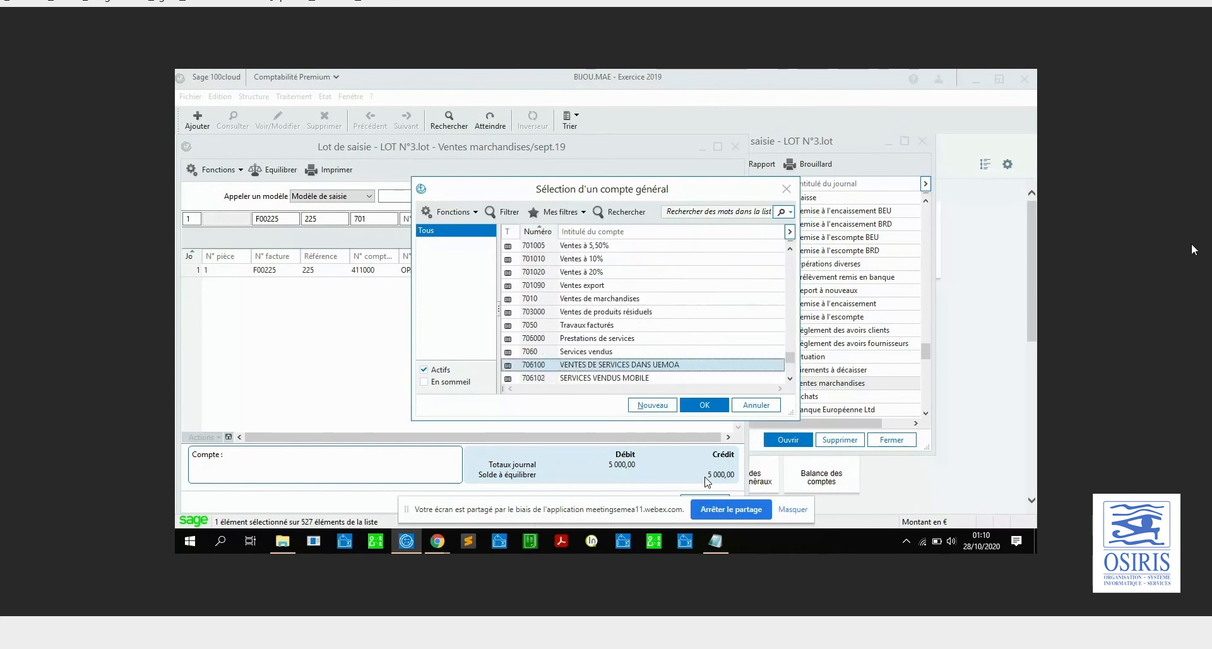
key("Down")
key("Down")
key("Down")
key("Down")
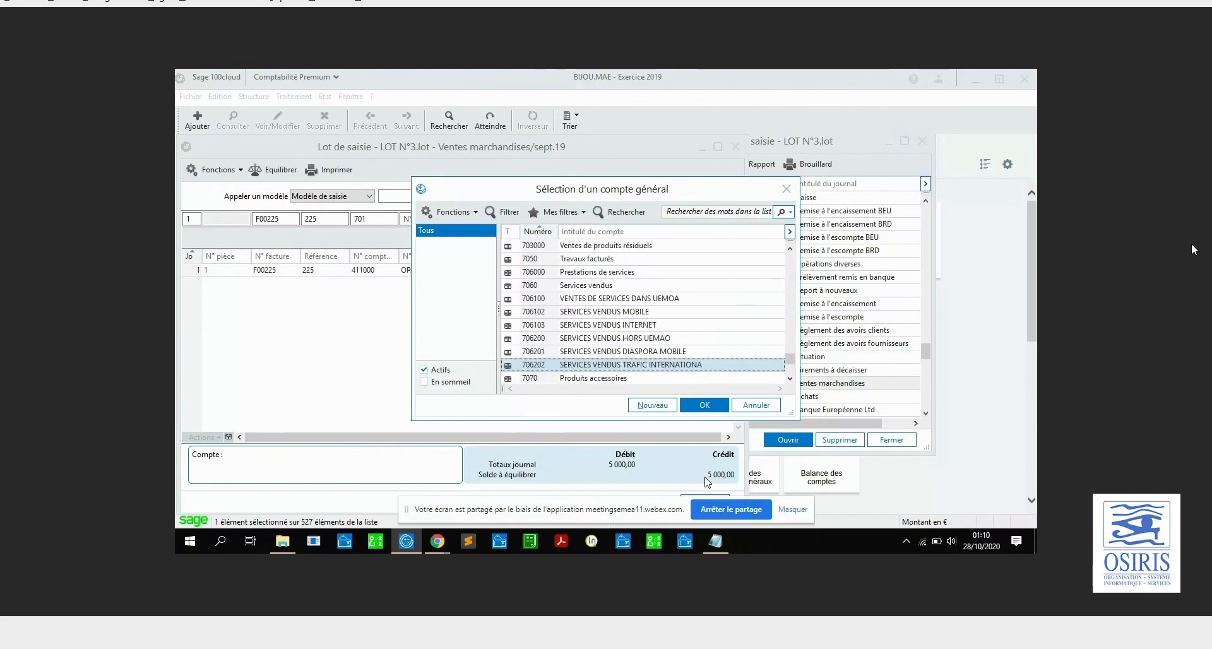
key("Down")
key("Down")
key("Down")
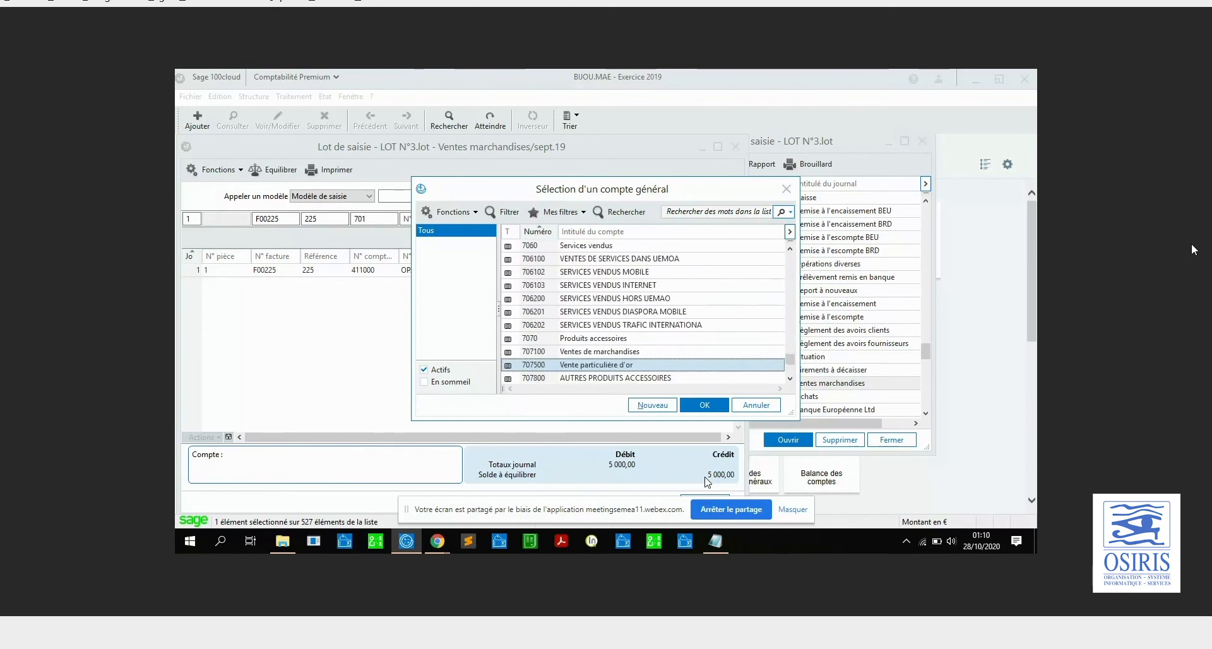
key("Return")
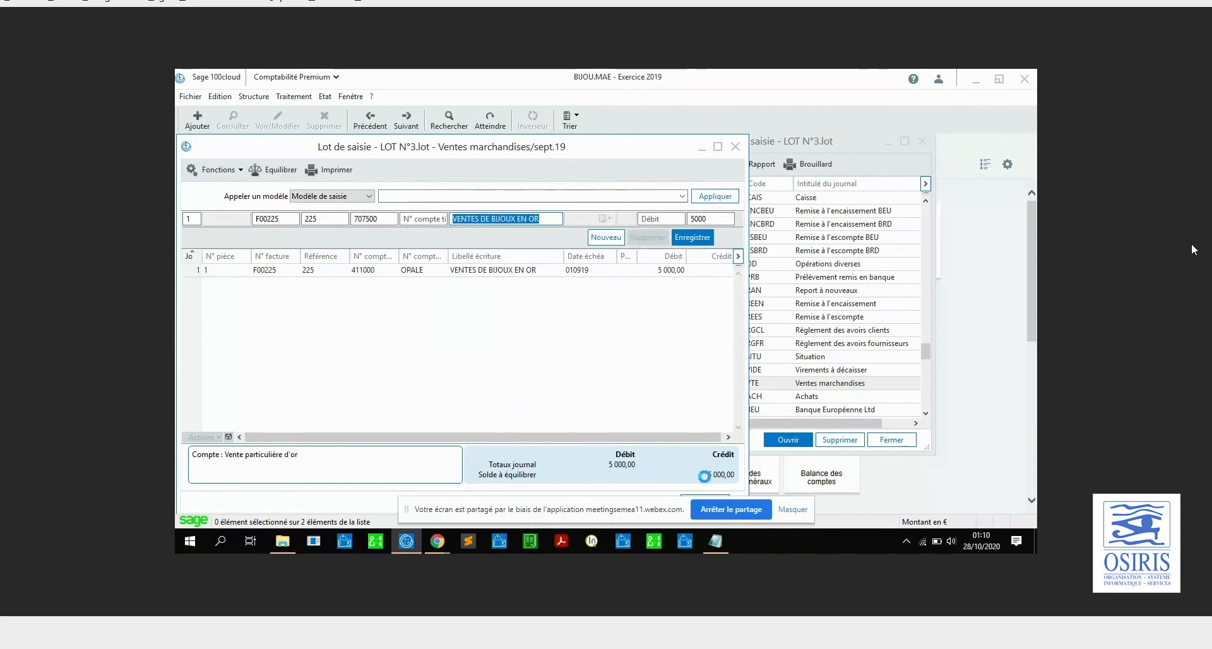
key("Return")
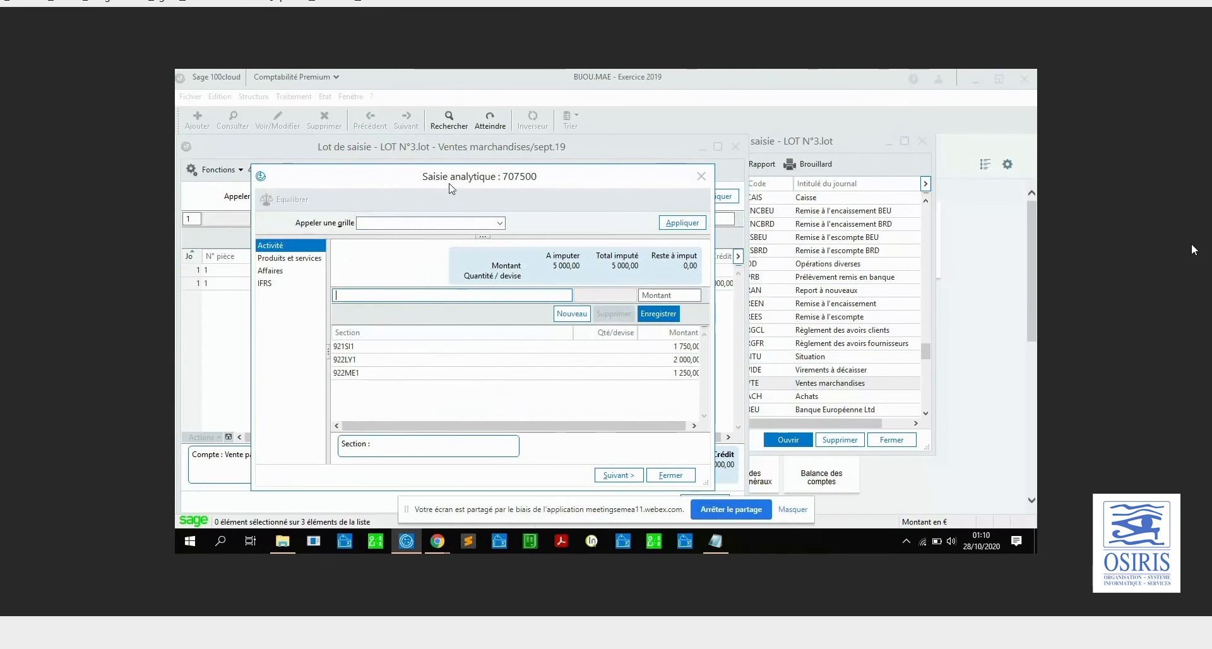
Delete sections 921SI1, 922LY1 and 922ME1 from the Activité analytical breakdown of account 707500 and close the batch's journal entry
left_click_drag(452, 189, 468, 176)
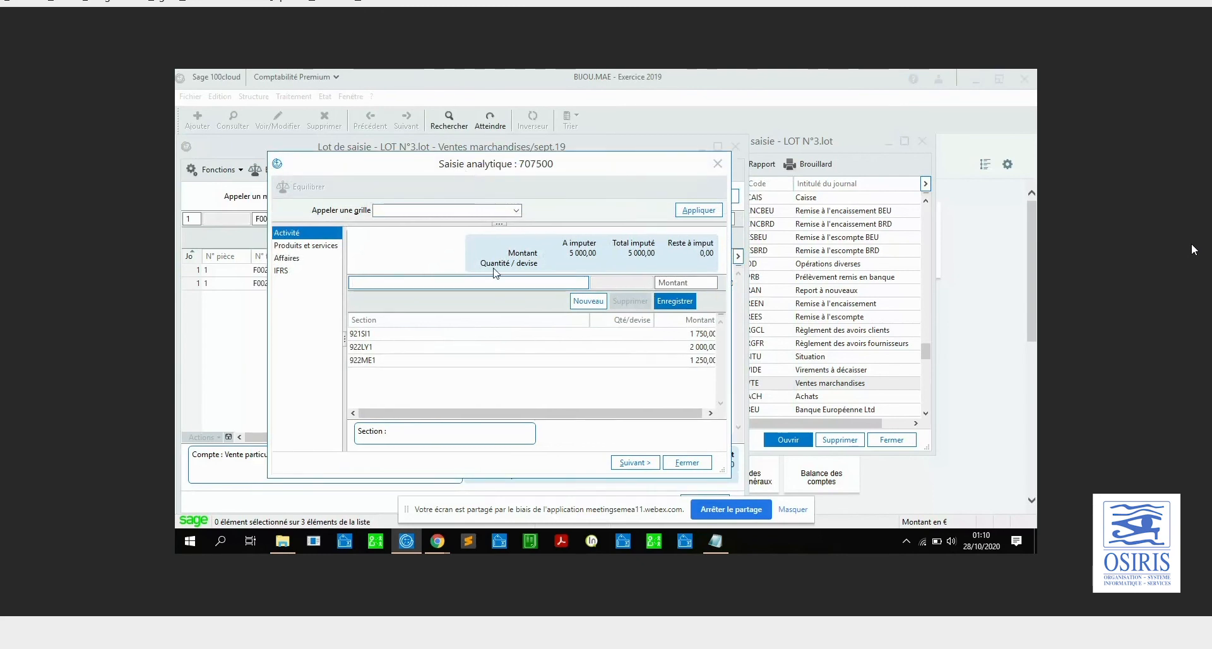
left_click(500, 335)
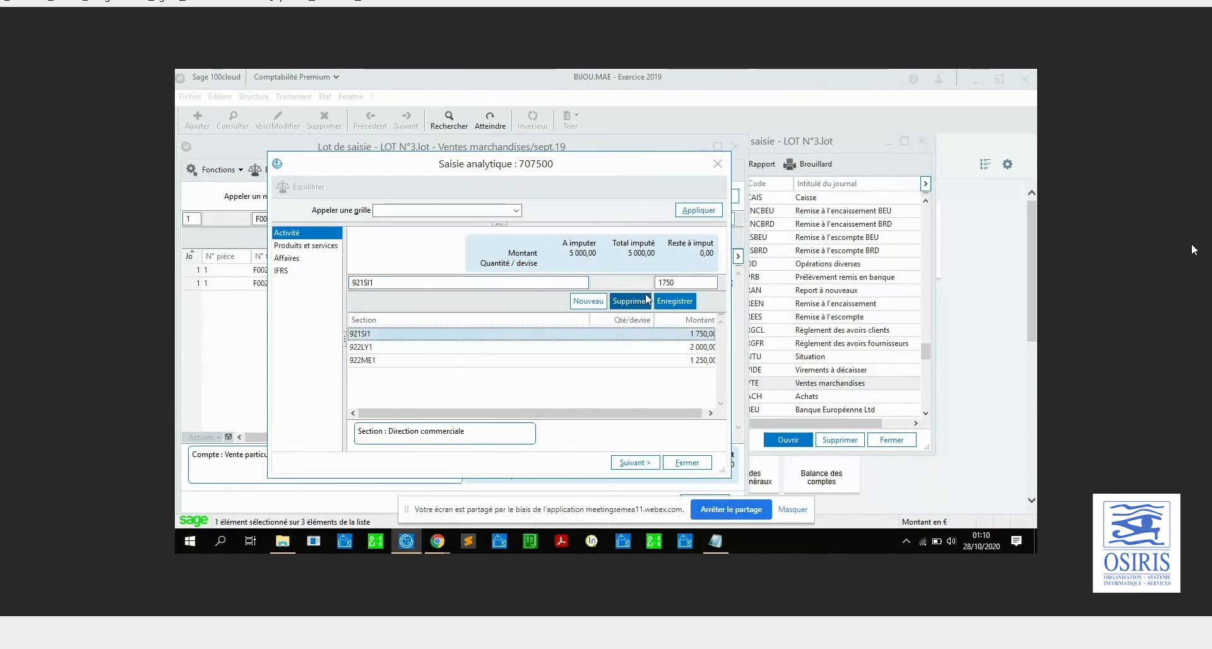
left_click(640, 301)
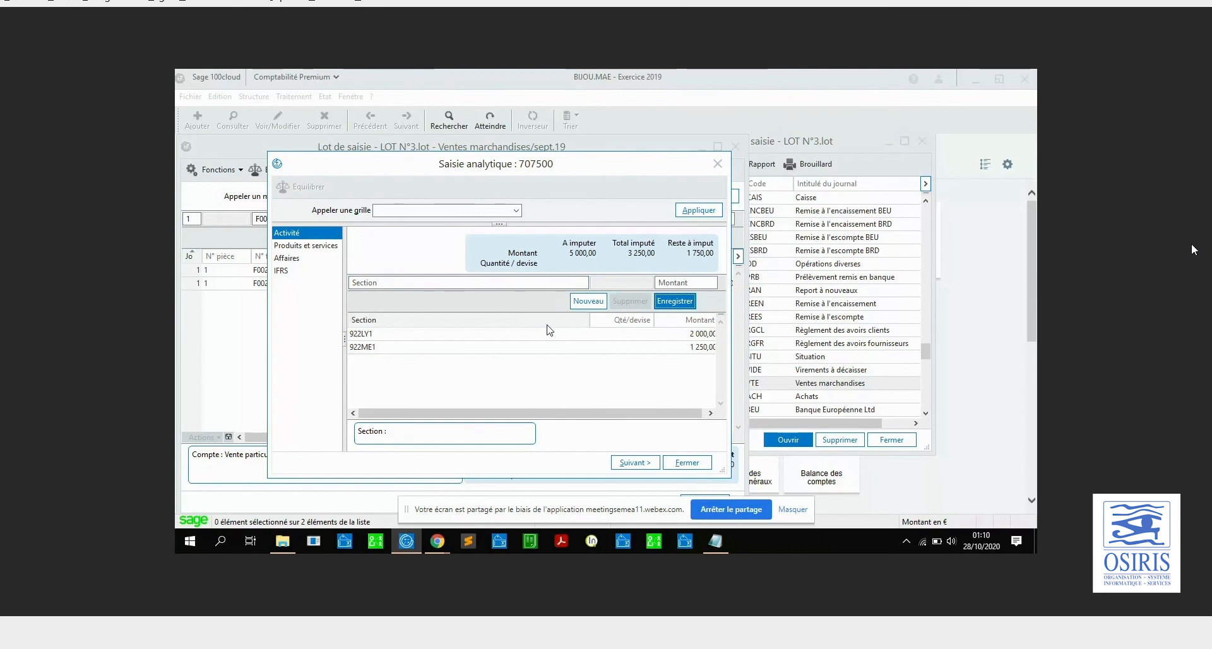
left_click(556, 334)
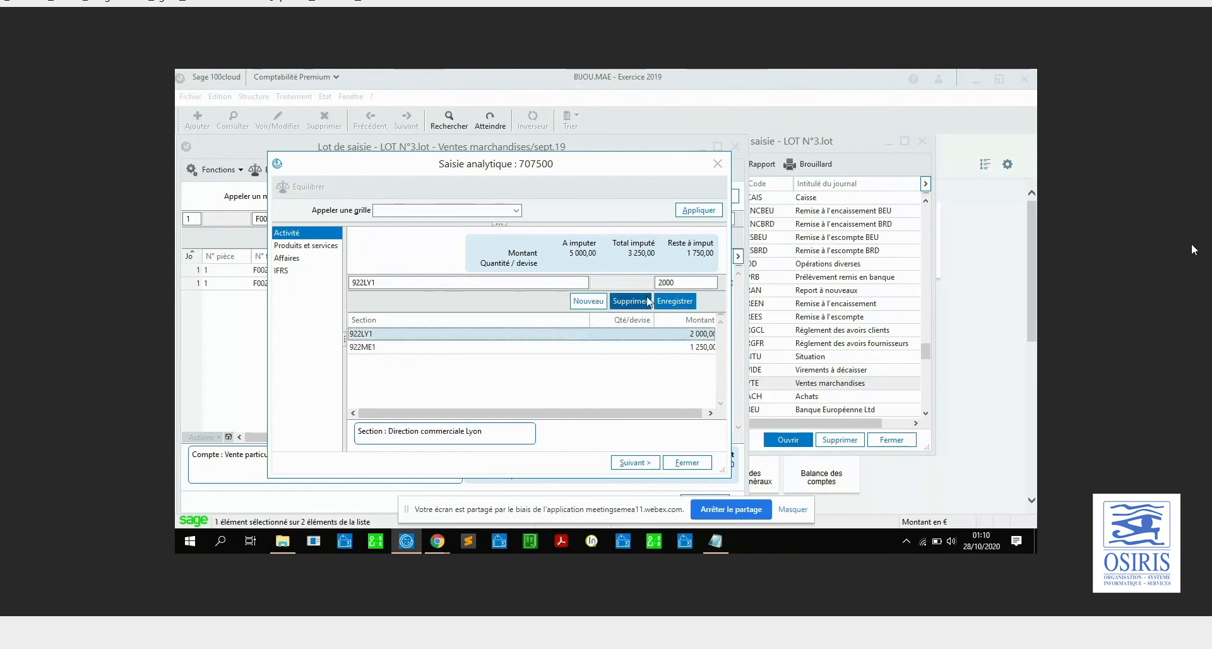
left_click(649, 299)
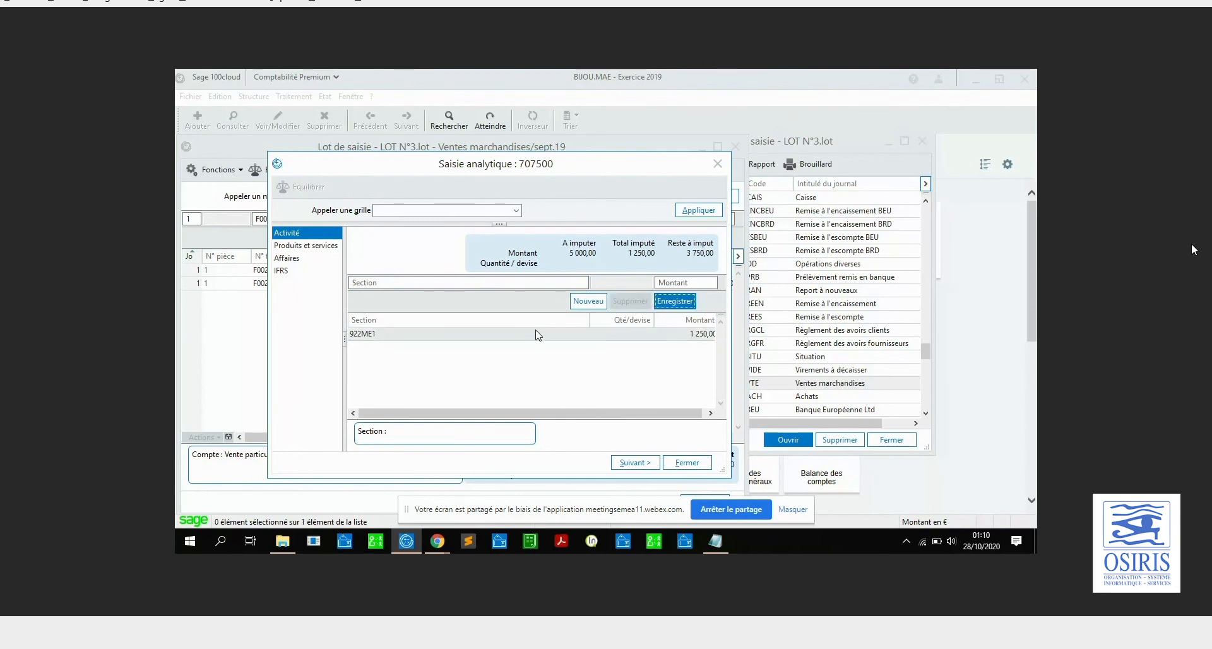
left_click(537, 334)
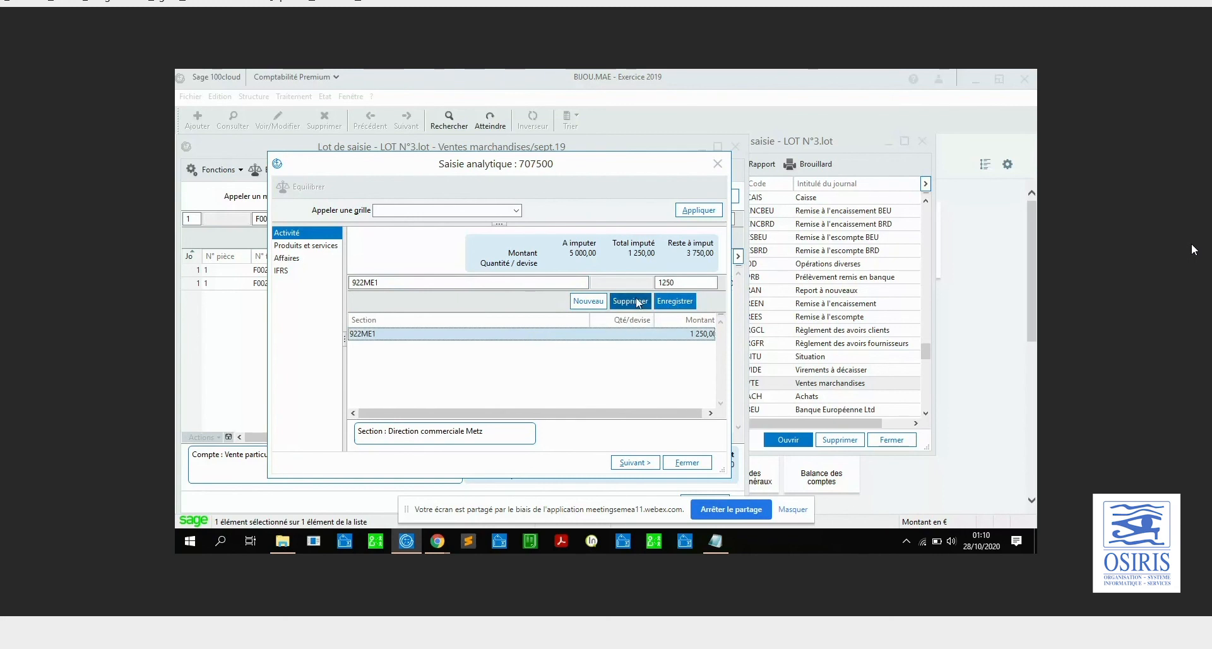
left_click(639, 301)
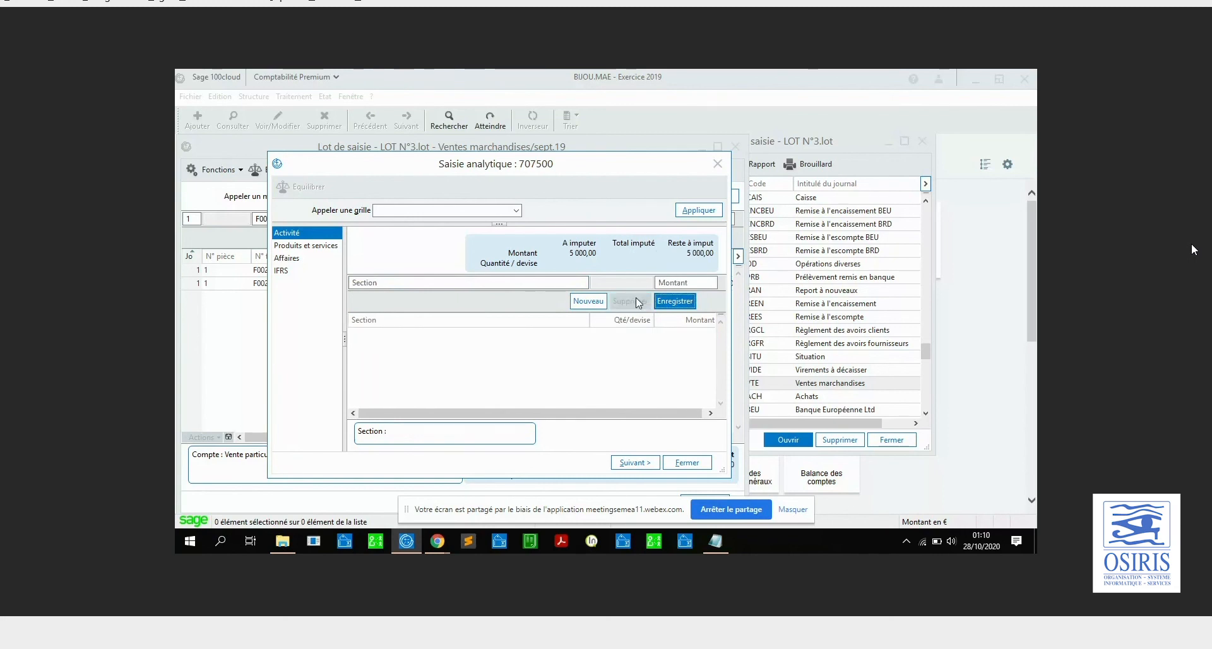
left_click(687, 461)
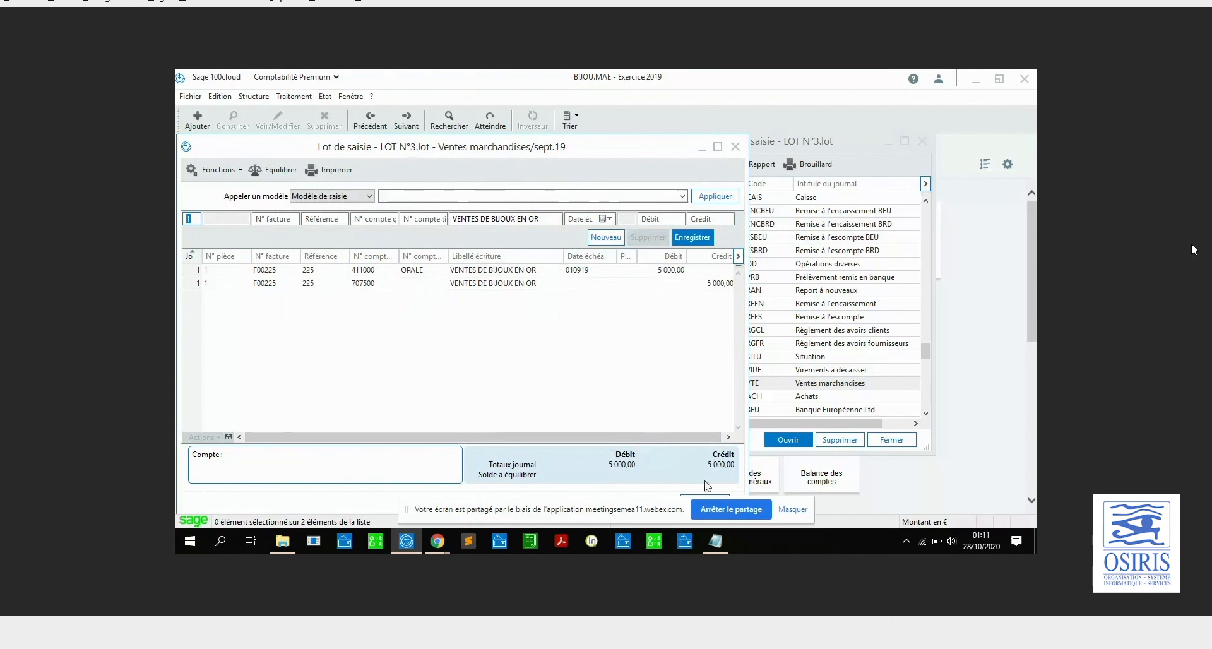
left_click(733, 147)
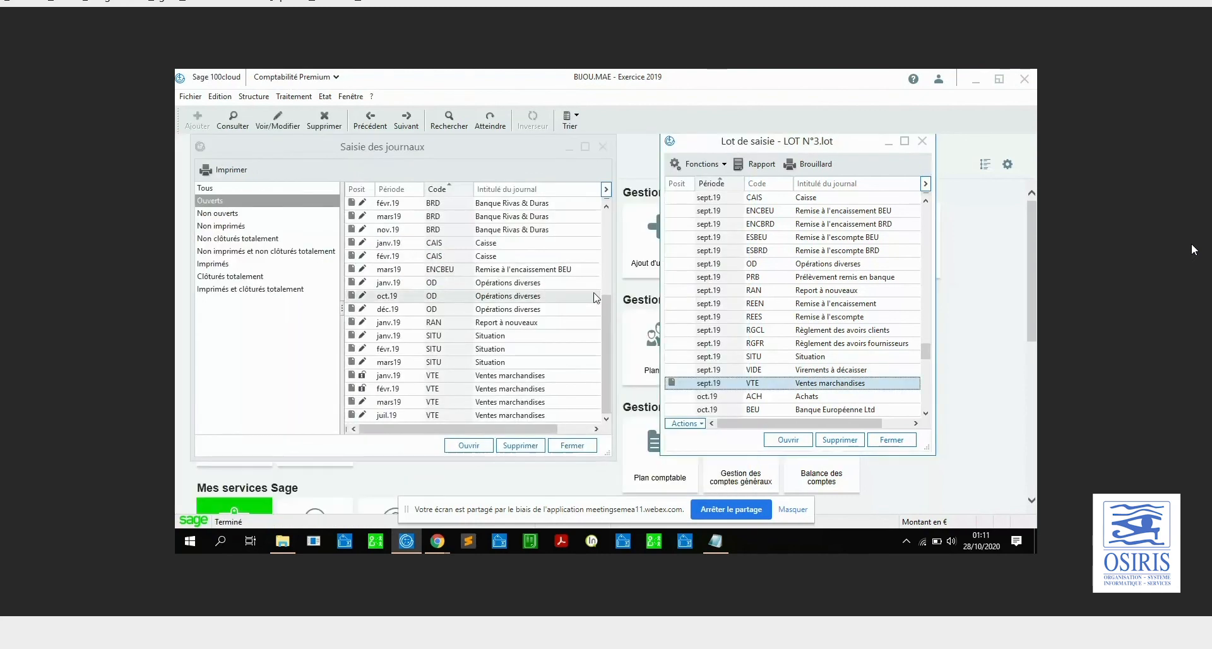
Start the accounting update for the sept.19 VTE Ventes marchandises journal of LOT N°3
left_click(606, 313)
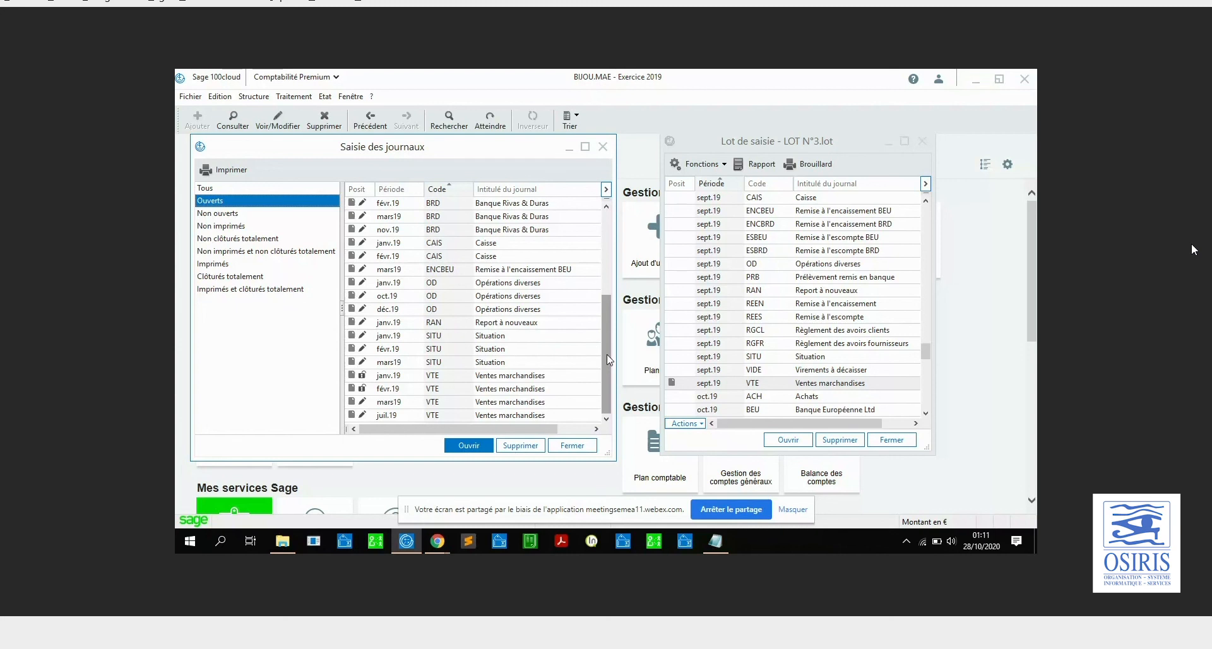
left_click(770, 304)
left_click(743, 383)
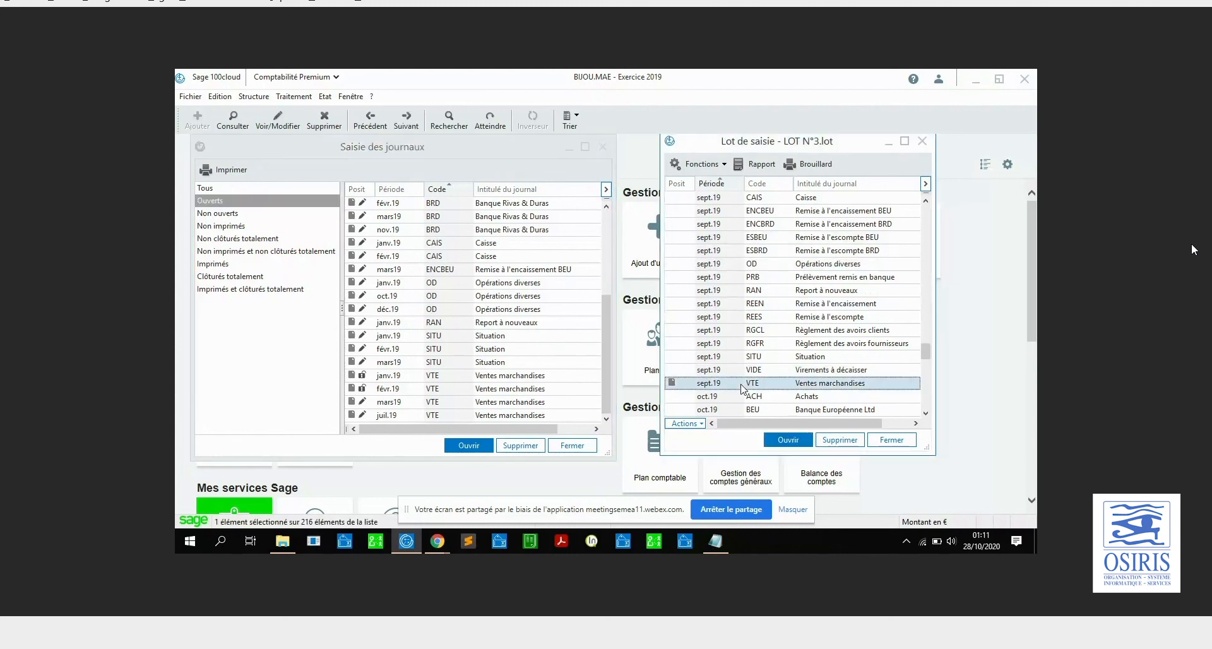
left_click(702, 424)
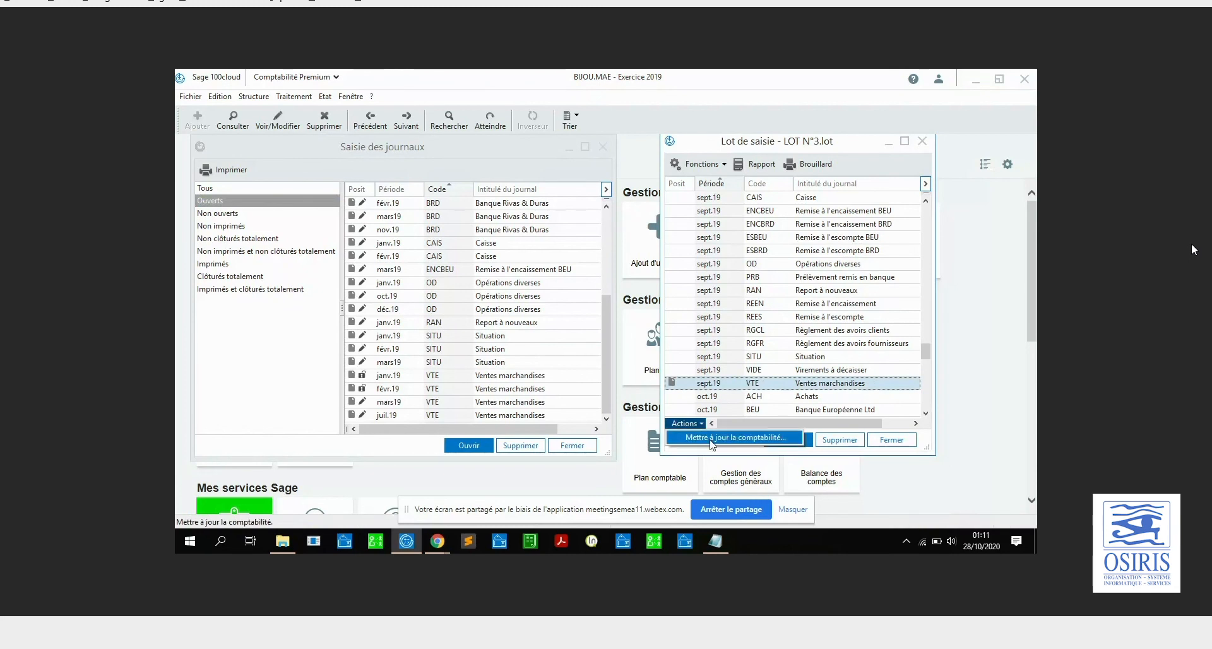
left_click(712, 438)
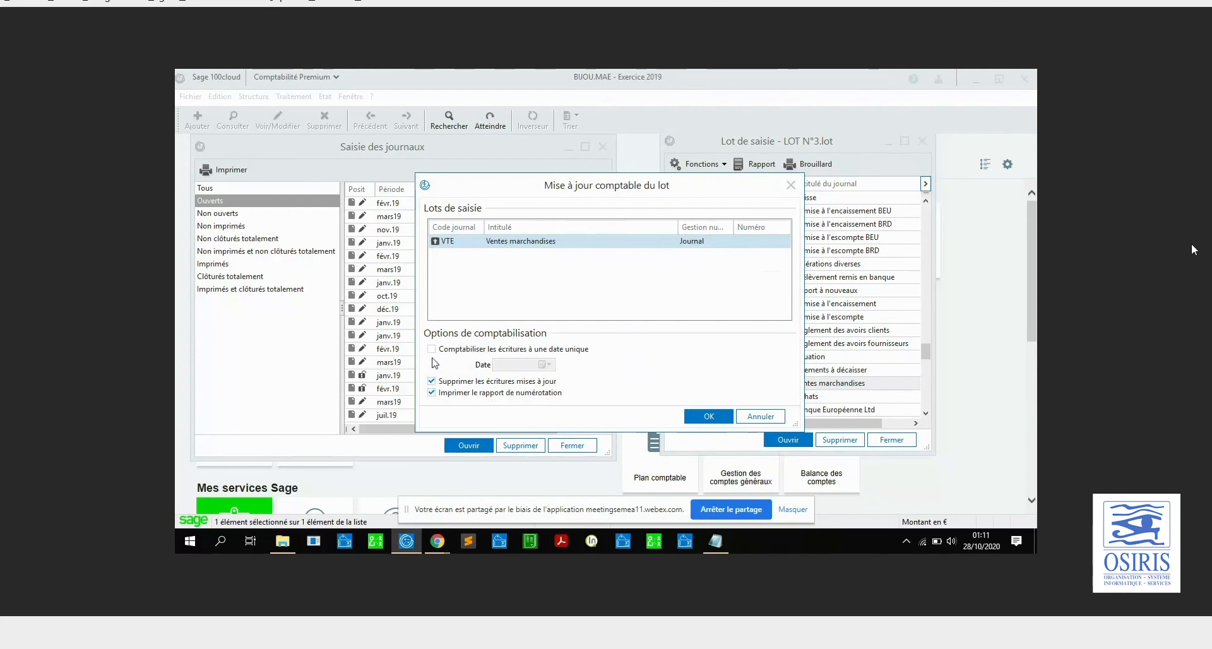
left_click(463, 352)
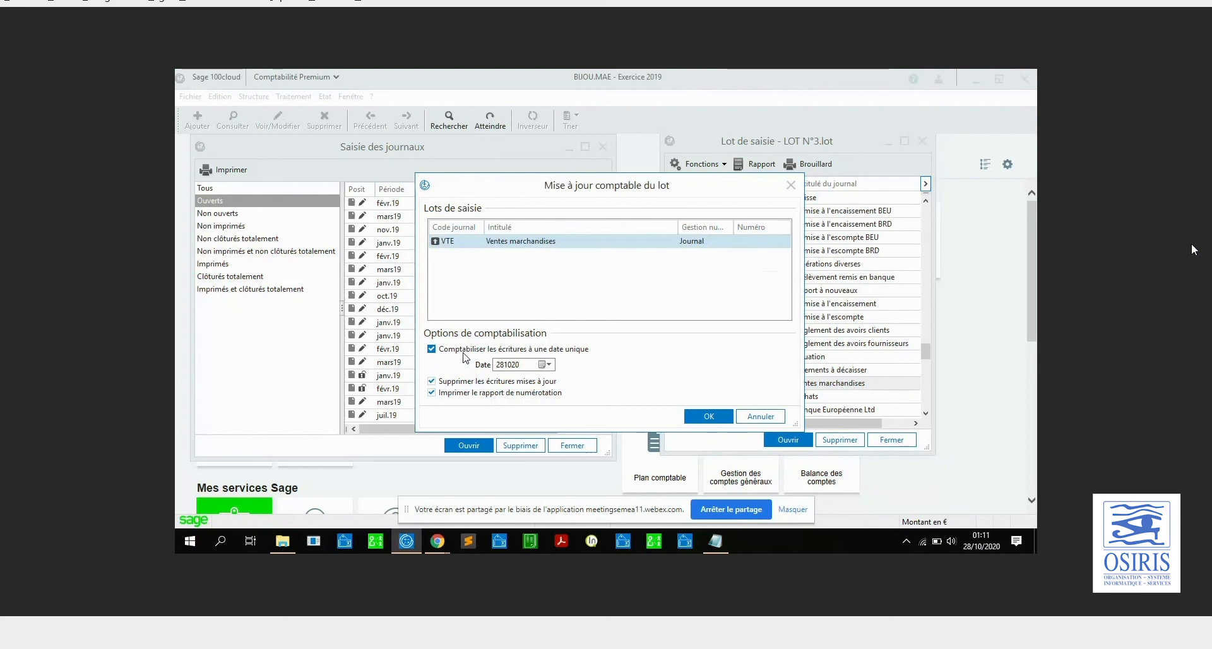
left_click(463, 352)
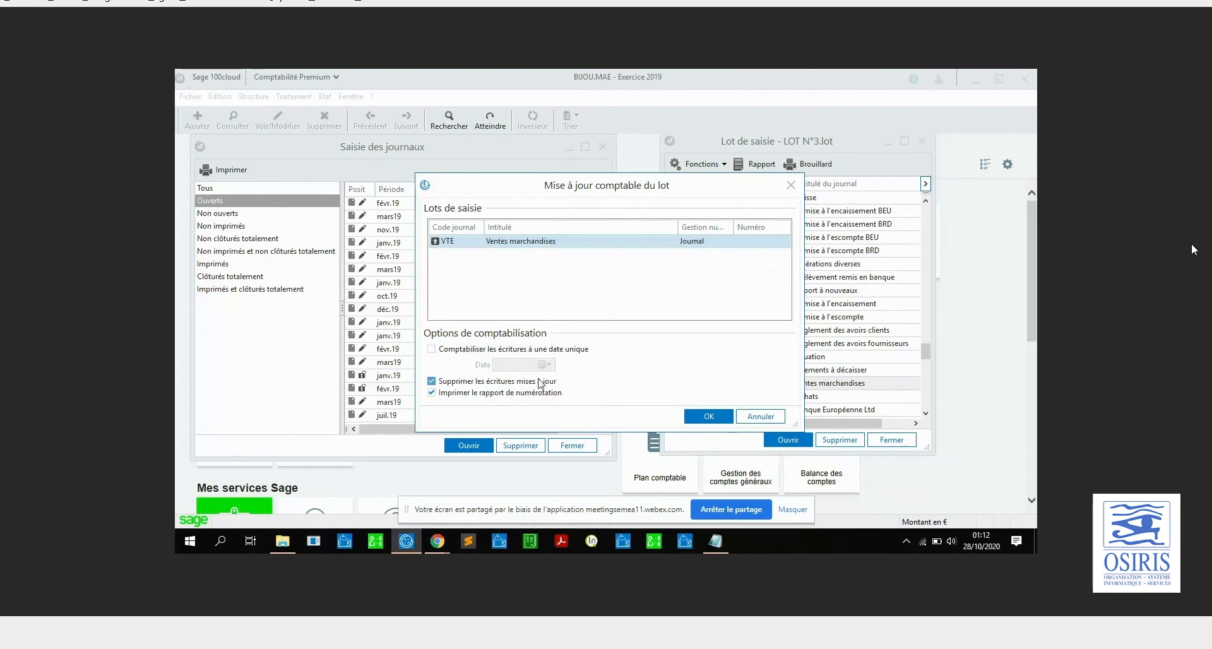
left_click(458, 352)
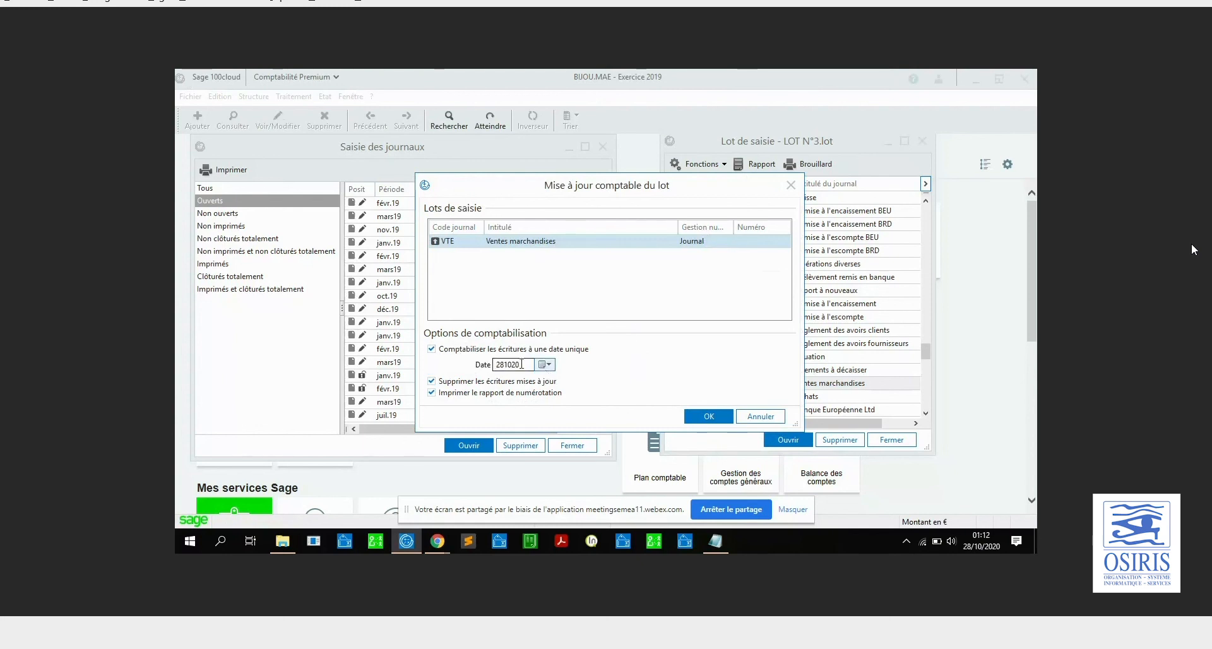
left_click(484, 352)
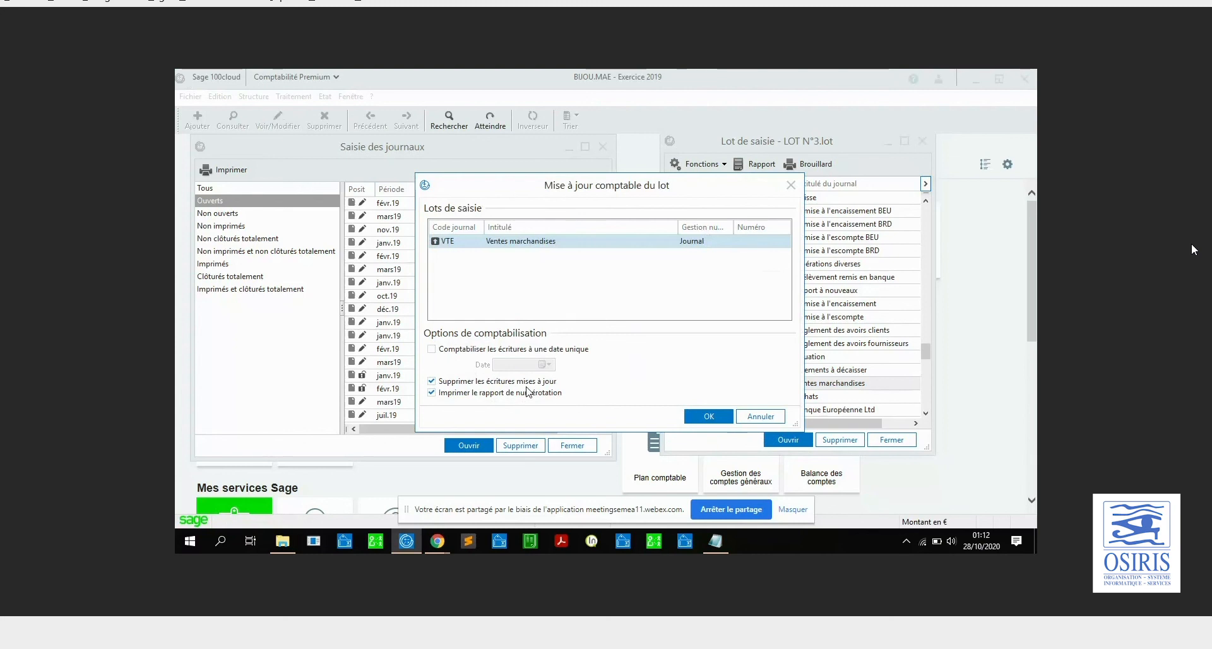
Turn off printing of the numbering report and run the accounting update of the batch
left_click(448, 392)
left_click(709, 417)
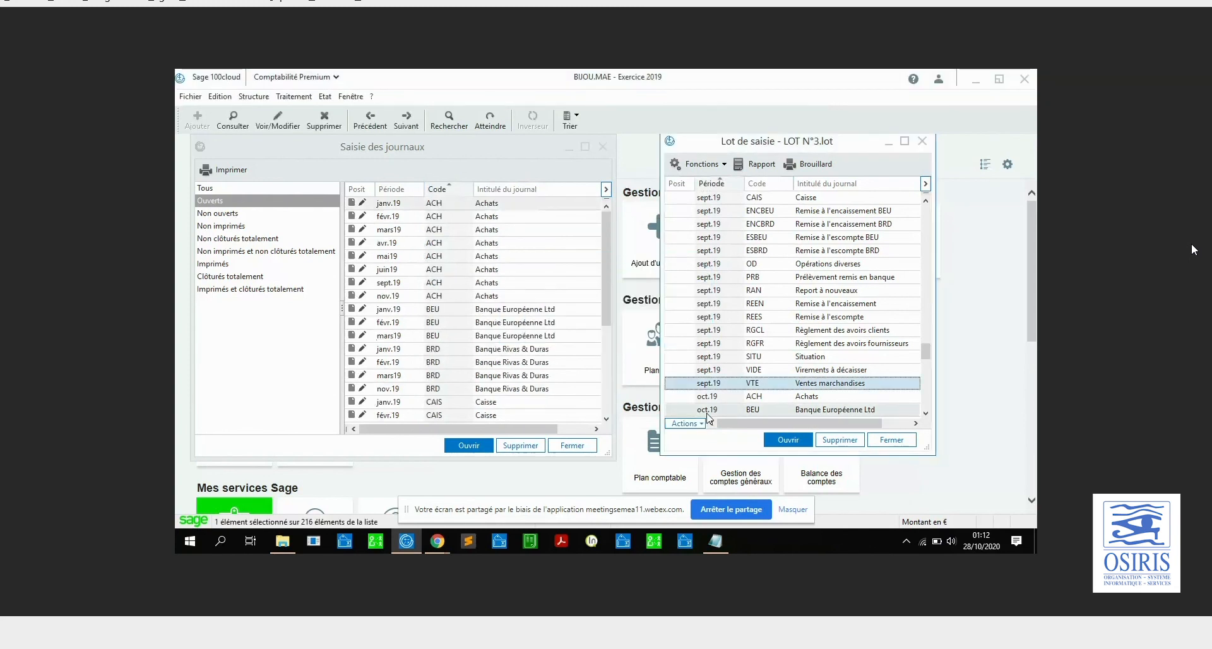
Open the sept.19 Ventes marchandises journal from the journal entry list to examine the transferred invoice lines
left_click_drag(605, 312, 610, 421)
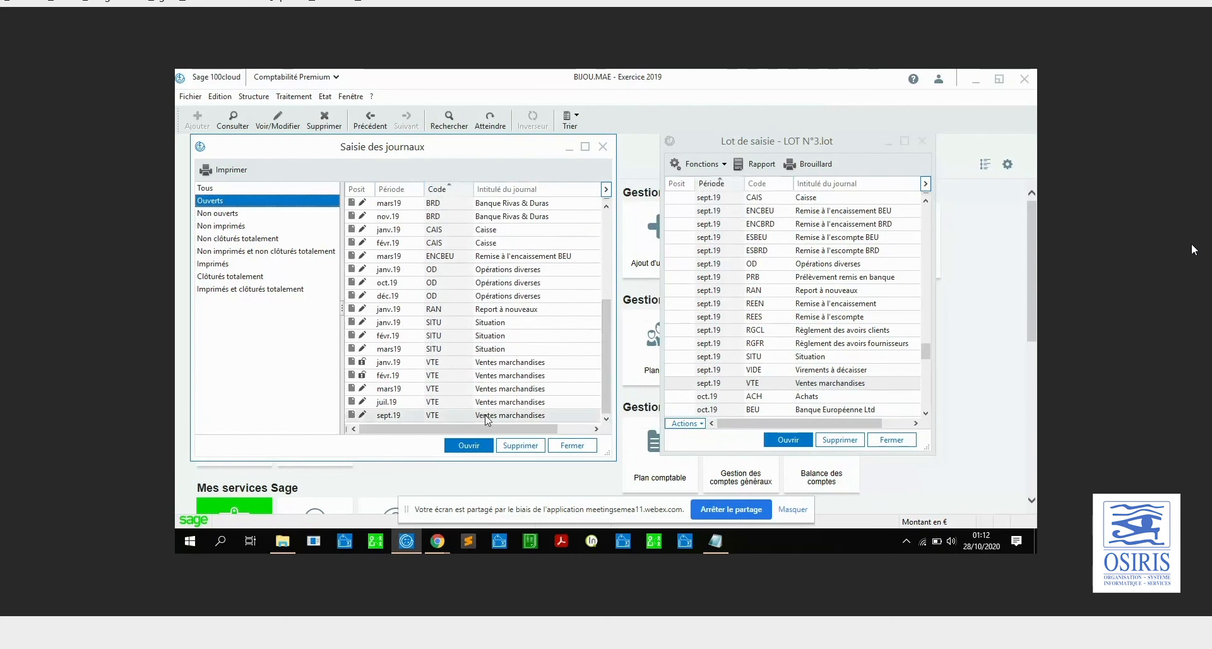
double_click(487, 416)
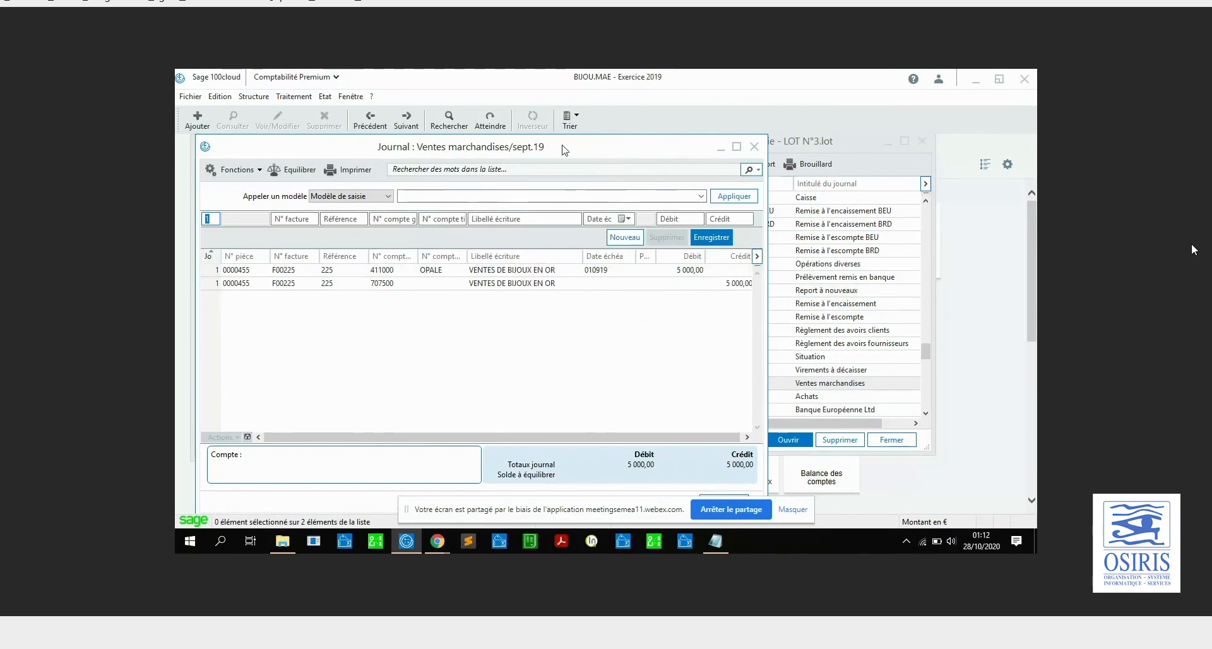
left_click_drag(564, 146, 555, 135)
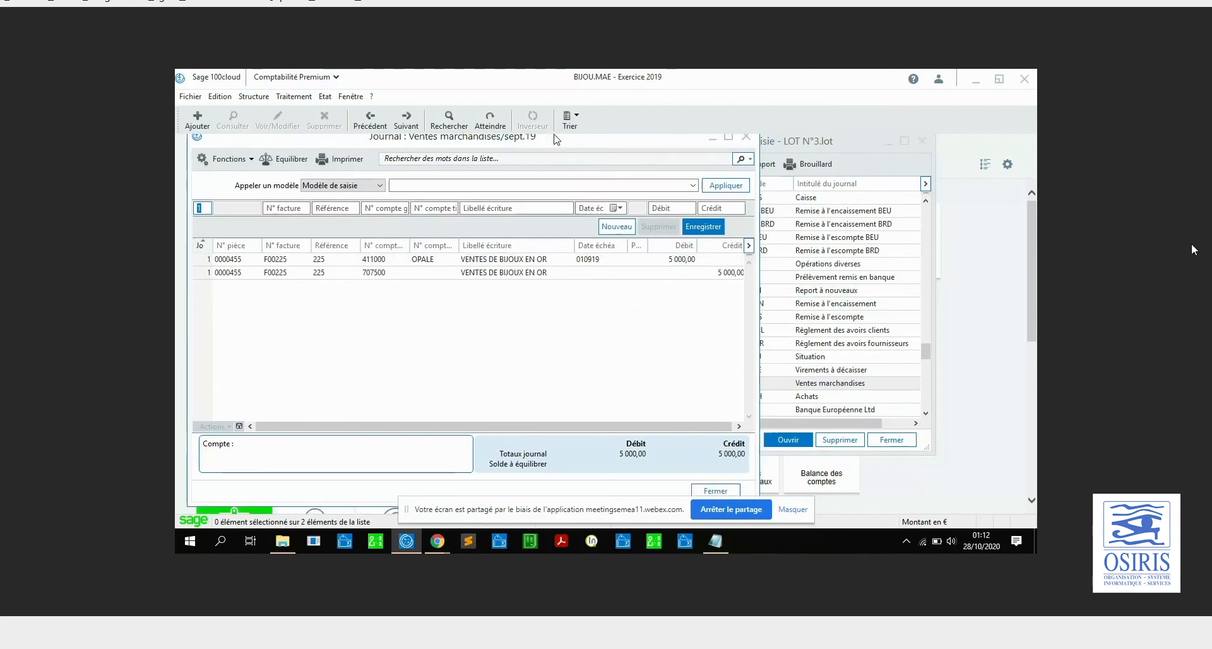
Close the Ventes marchandises journal, the LOT N°3 batch and the list of journals
left_click(715, 490)
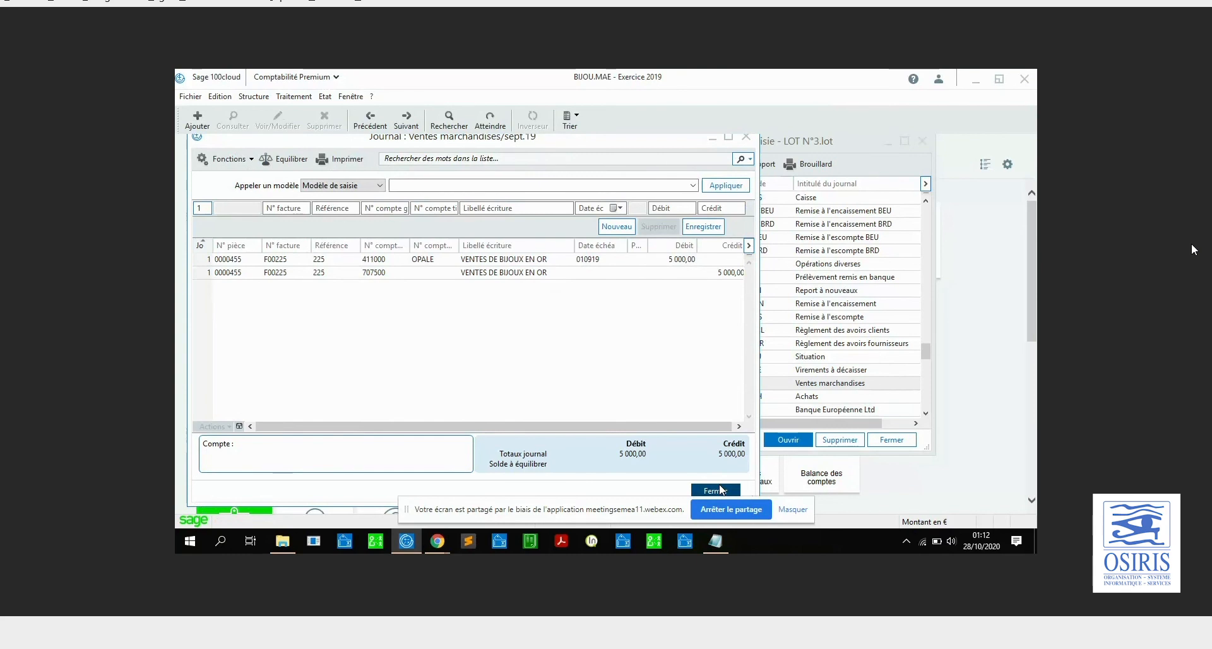
left_click(891, 440)
left_click(582, 442)
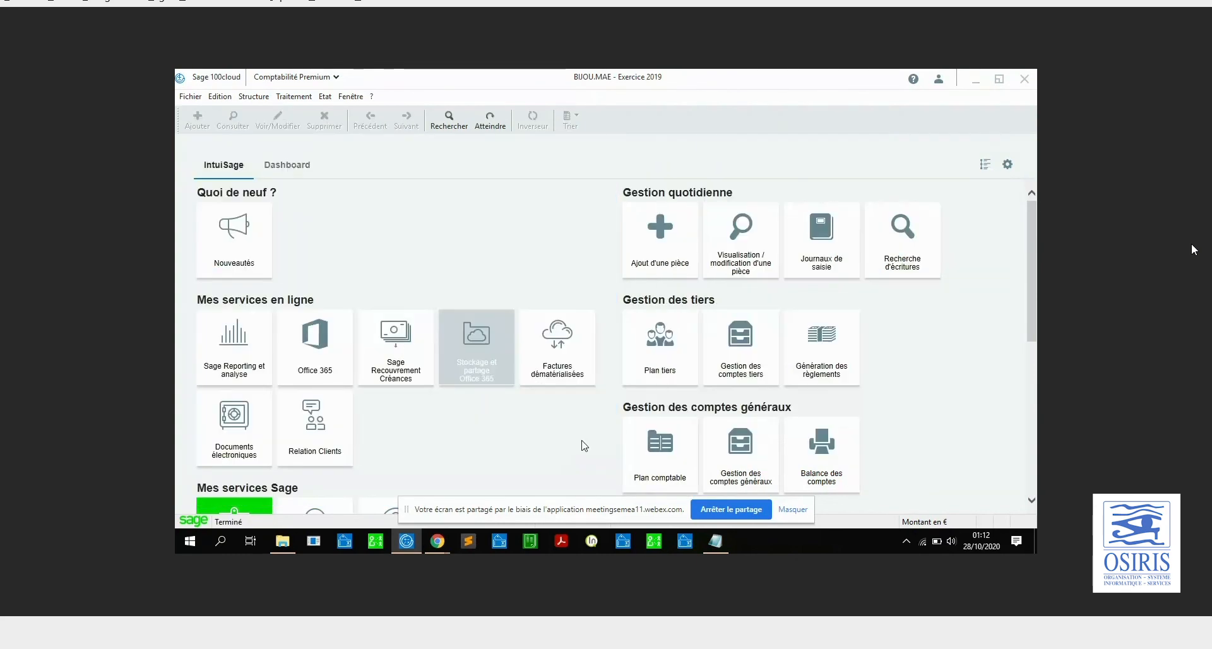